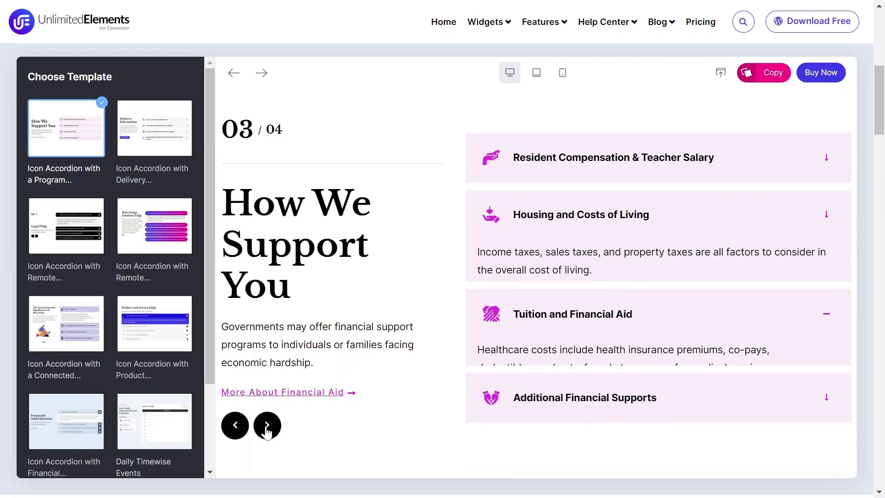
Step: Cycle the demo accordion through its items, then preview the Delivery Information template
{"action": "left_click", "coordinate": [267, 424]}
{"action": "left_click", "coordinate": [267, 425]}
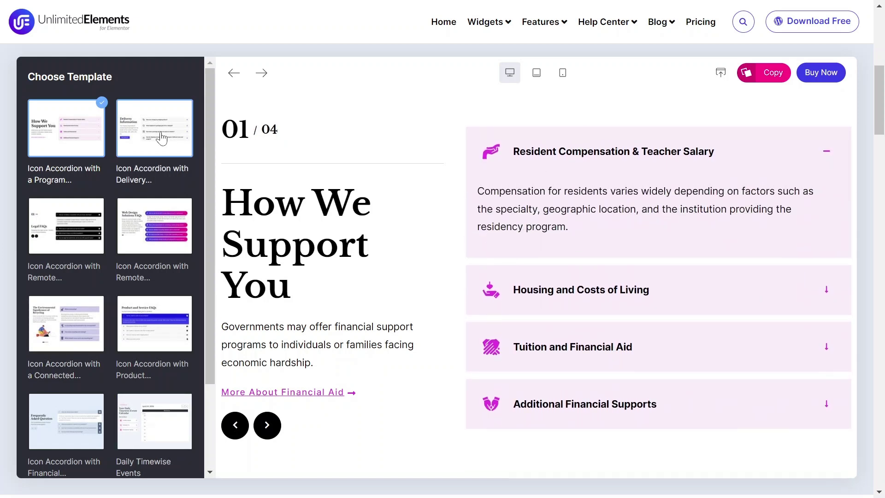
{"action": "left_click", "coordinate": [162, 138]}
Step: Expand the lost package, package travel, package size and shipping address questions
{"action": "left_click", "coordinate": [498, 294]}
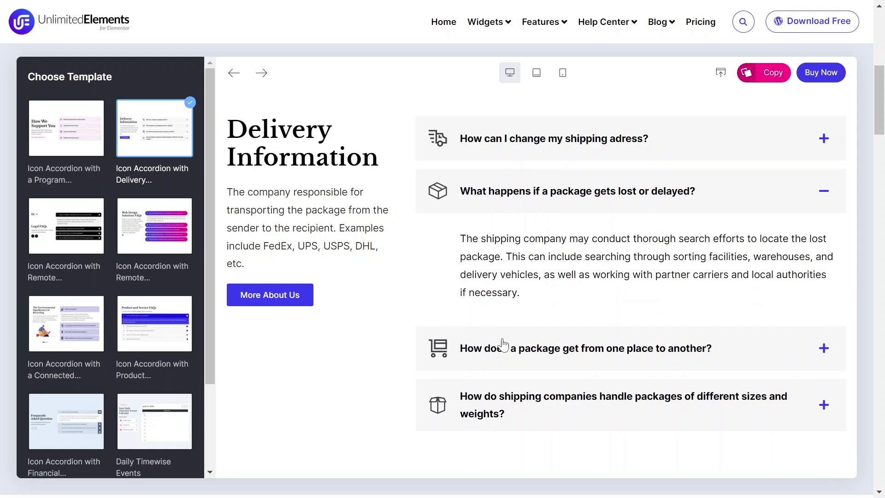
{"action": "left_click", "coordinate": [503, 289]}
{"action": "left_click", "coordinate": [511, 375]}
{"action": "left_click", "coordinate": [471, 141]}
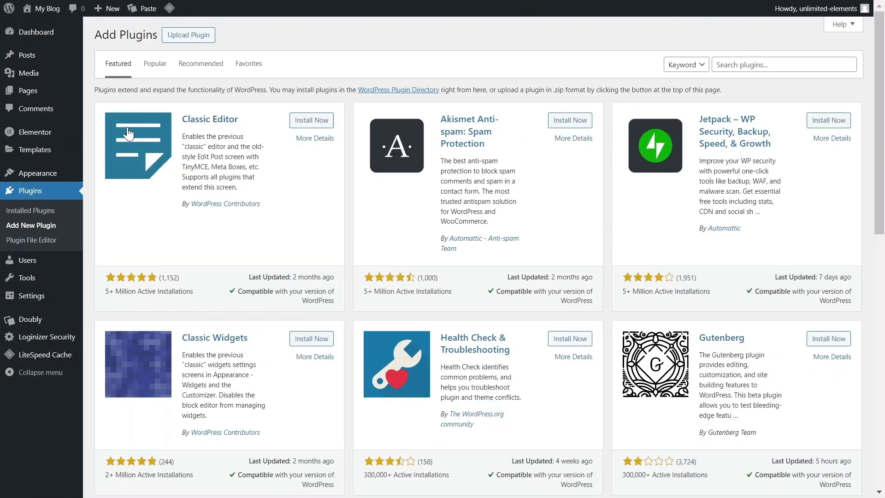
Step: Upload, install and activate the Unlimited Elements plugin zip
{"action": "left_click", "coordinate": [188, 35]}
{"action": "left_click", "coordinate": [421, 127]}
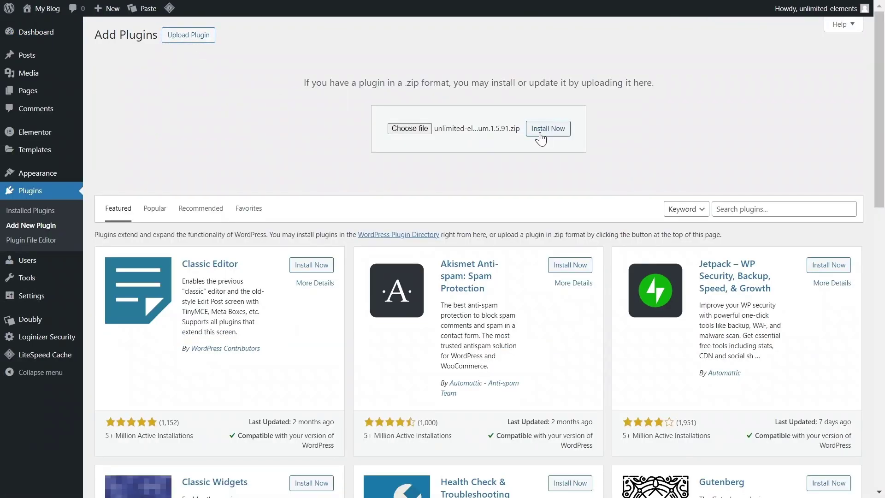
{"action": "left_click", "coordinate": [538, 131]}
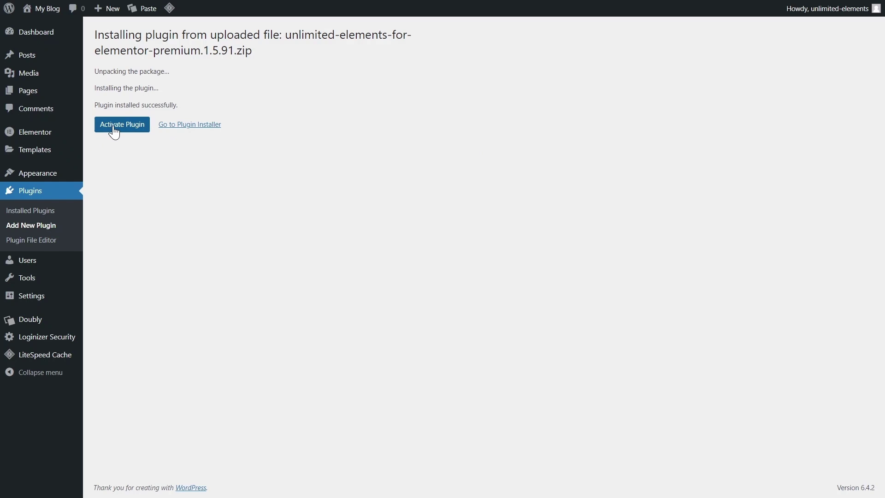
{"action": "left_click", "coordinate": [113, 130]}
Step: Search the Unlimited Elements widget catalogue for 'con accordion' and install Icon Accordion
{"action": "mouse_move", "coordinate": [44, 376]}
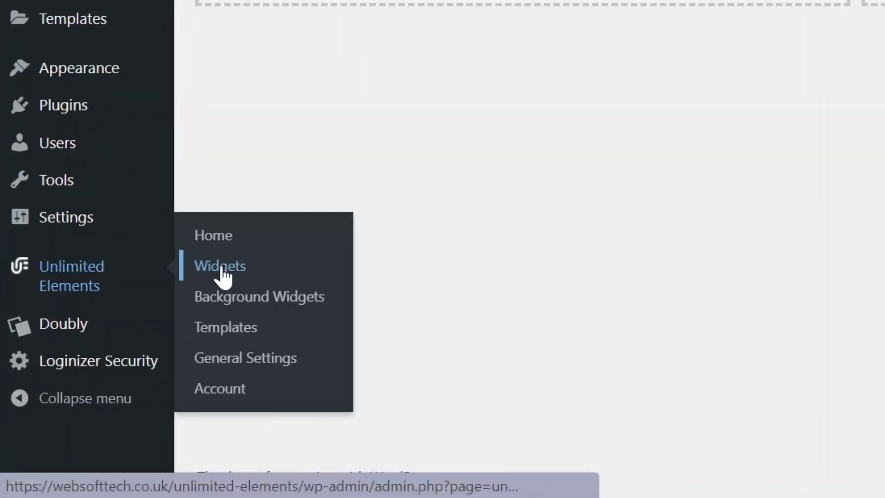
{"action": "left_click", "coordinate": [220, 266]}
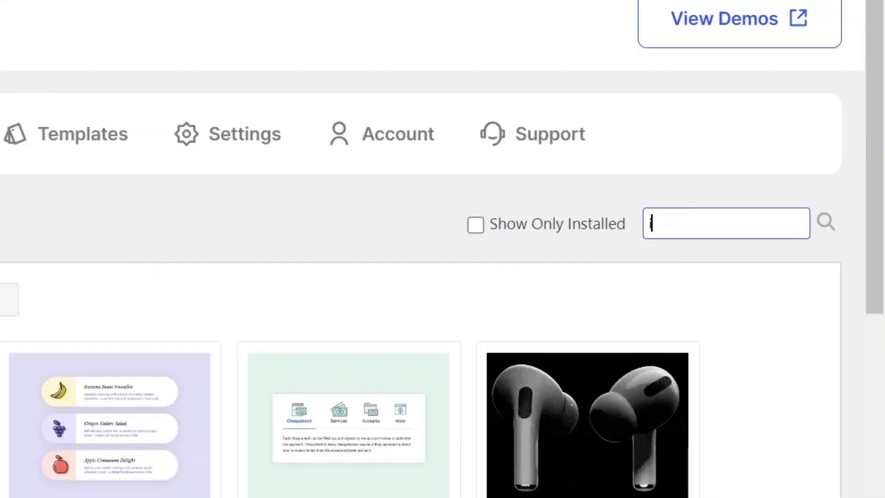
{"action": "type", "text": "con accordion"}
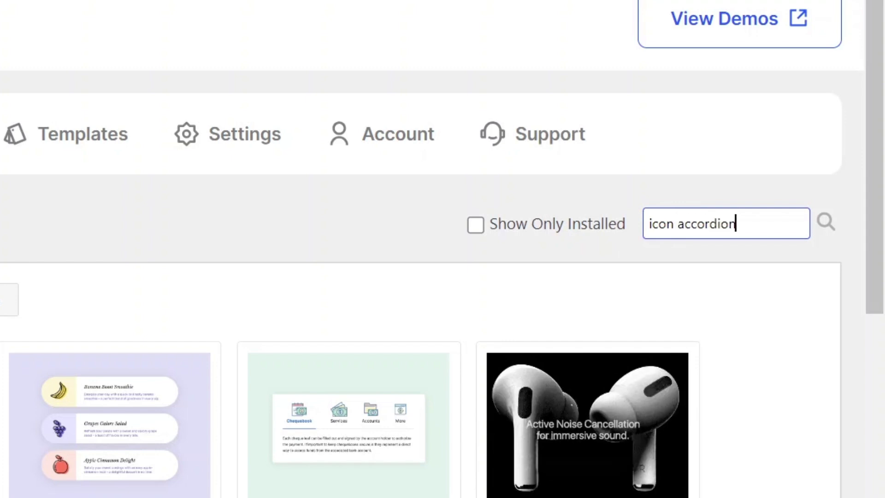
{"action": "key", "text": "Return"}
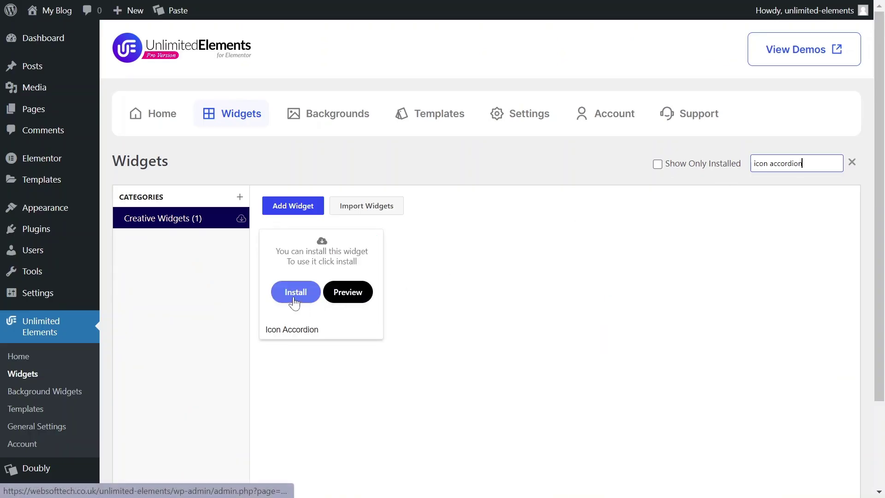
{"action": "left_click", "coordinate": [295, 297]}
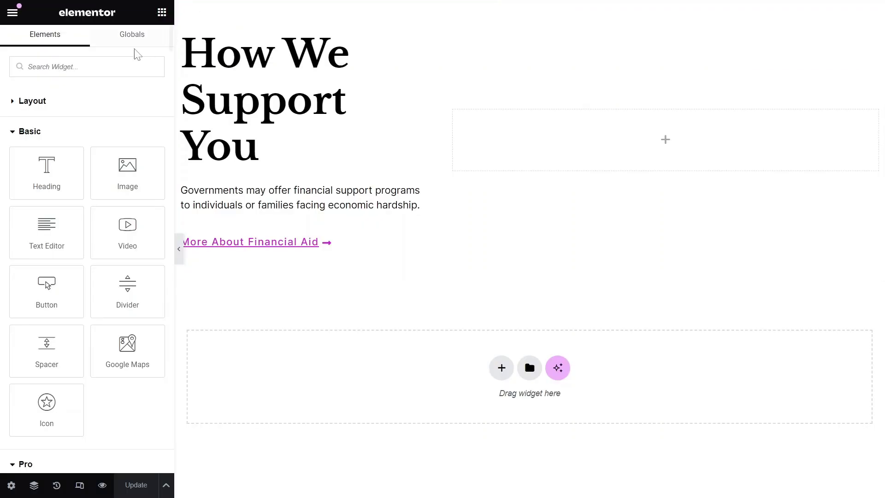
Step: Find the Icon Accordion widget with 'icon acc' and drop it into the right-hand column
{"action": "left_click", "coordinate": [27, 66]}
{"action": "type", "text": "icon accor"}
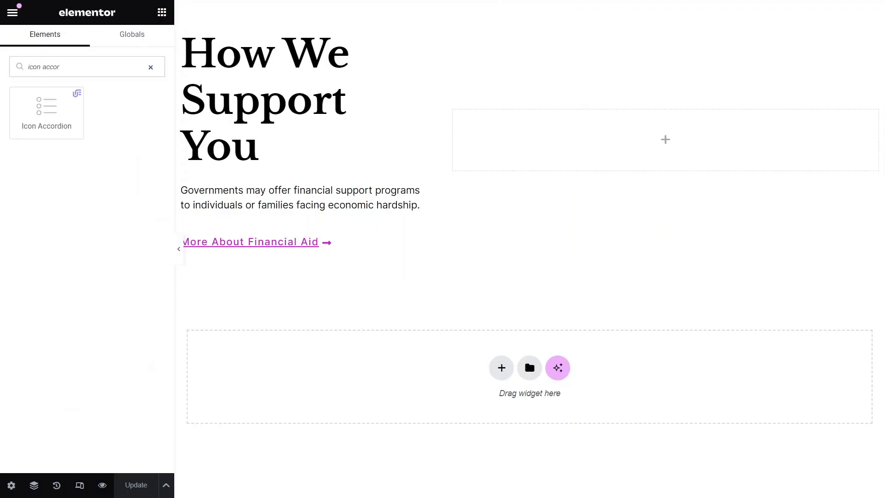
{"action": "mouse_move", "coordinate": [36, 111]}
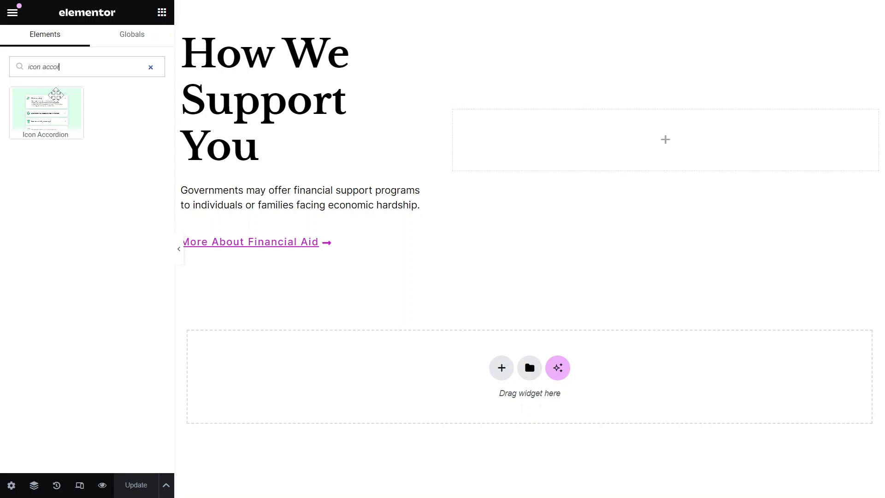
{"action": "left_click_drag", "start_coordinate": [36, 110], "coordinate": [607, 139]}
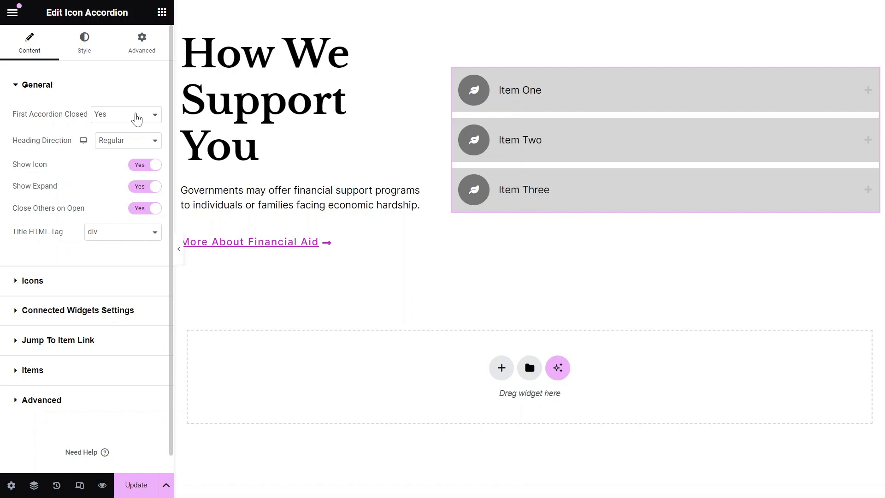
Step: Set First Accordion Closed to No, keep regular heading direction, and keep item icons shown
{"action": "left_click", "coordinate": [155, 118]}
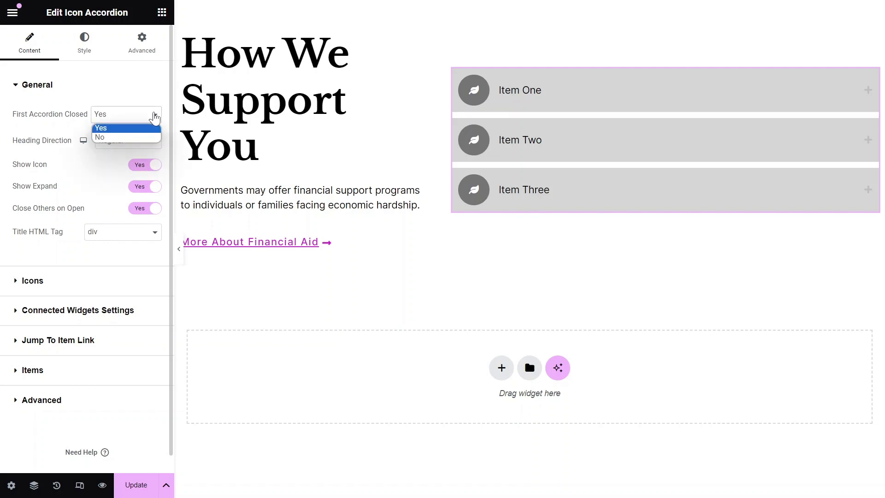
{"action": "left_click", "coordinate": [106, 138]}
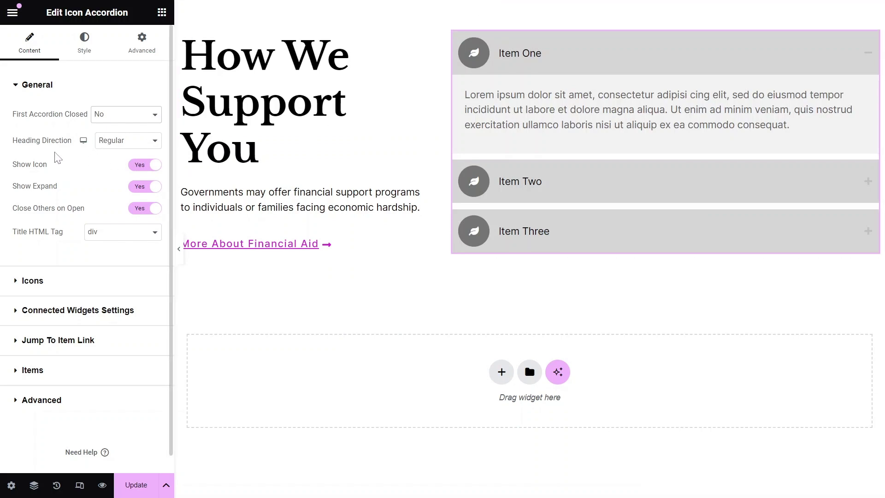
{"action": "left_click", "coordinate": [143, 147]}
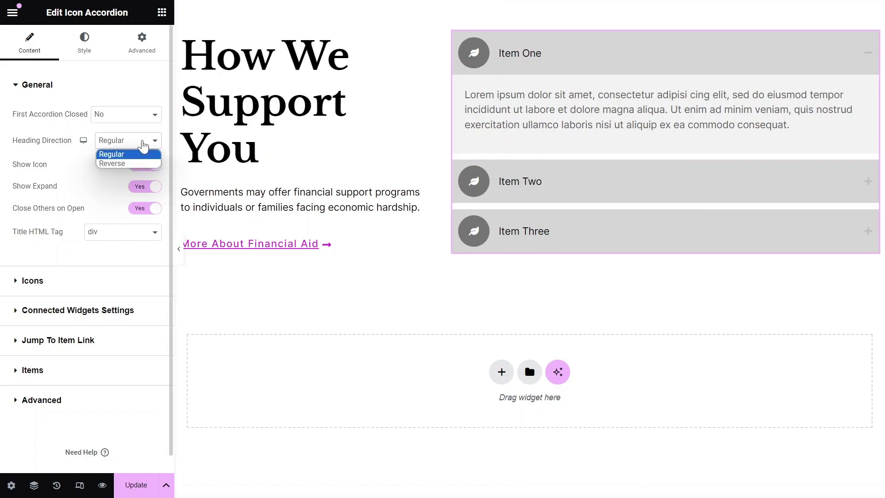
{"action": "left_click", "coordinate": [109, 155]}
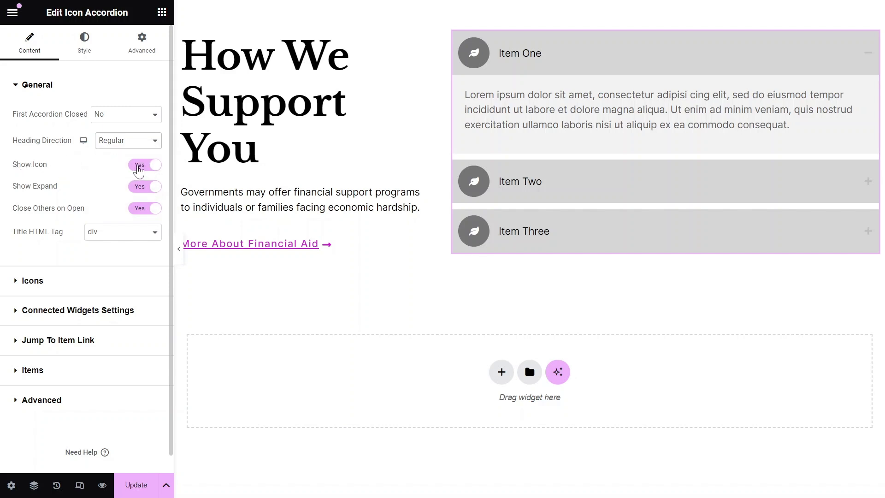
{"action": "left_click", "coordinate": [138, 166]}
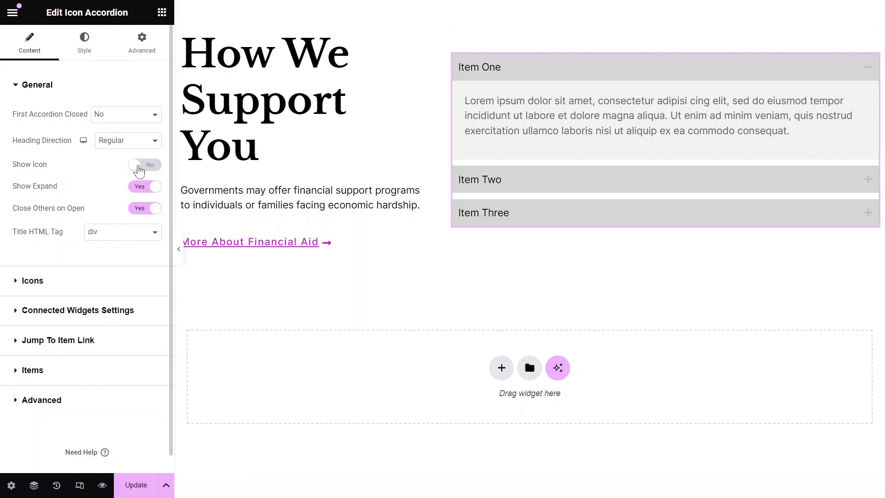
{"action": "left_click", "coordinate": [138, 167]}
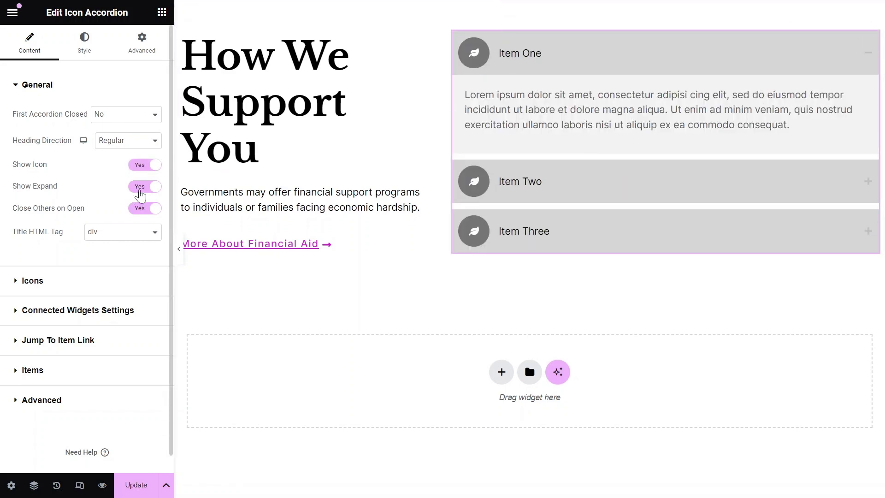
Step: Test the expand and close-other-items toggles, leaving them on, and keep div as title tag
{"action": "left_click", "coordinate": [142, 189]}
{"action": "left_click", "coordinate": [142, 211]}
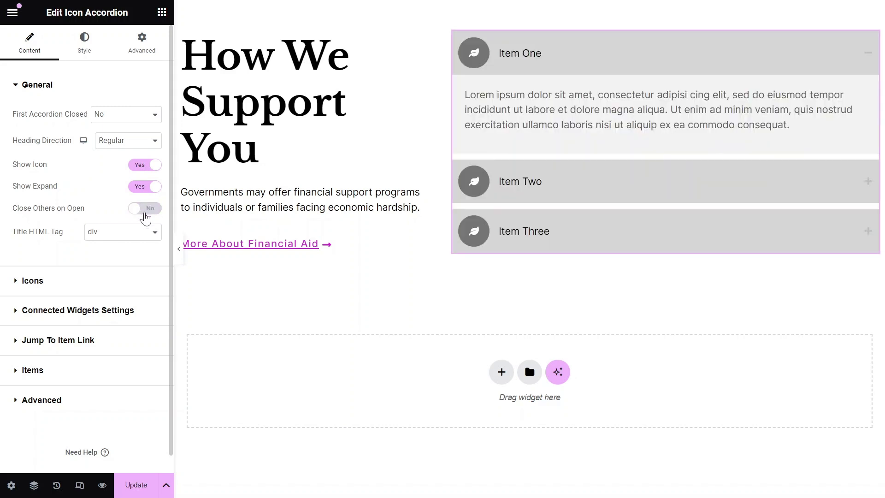
{"action": "left_click", "coordinate": [146, 213]}
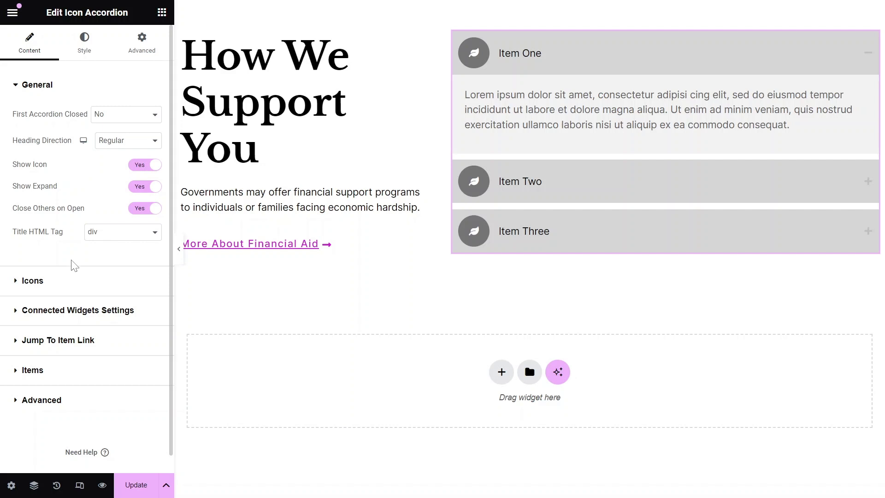
{"action": "left_click", "coordinate": [156, 236]}
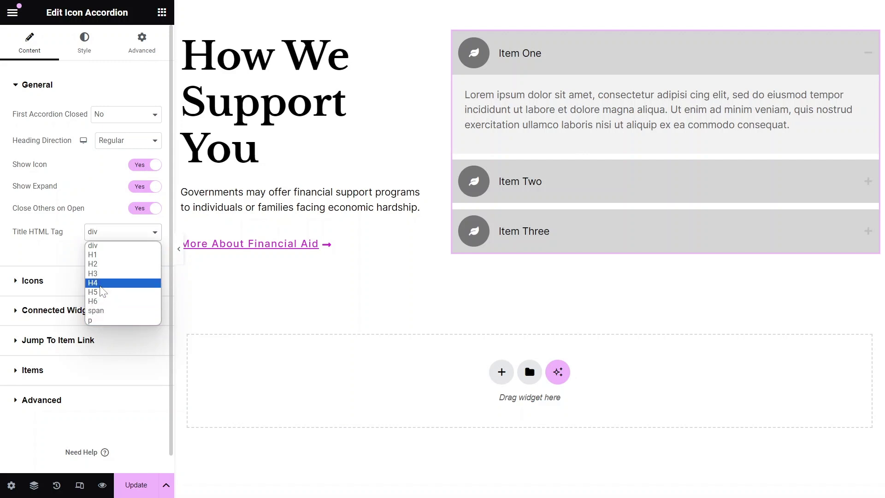
{"action": "left_click", "coordinate": [106, 248]}
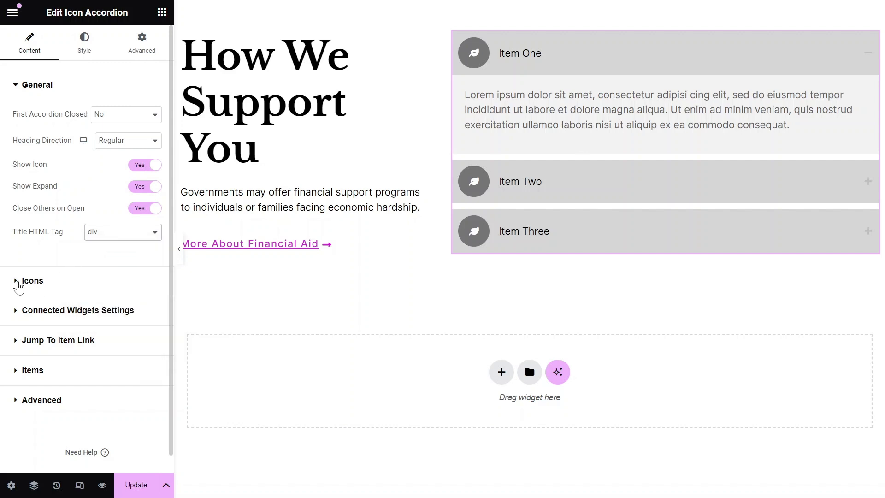
Step: Set the Expand Icon to the long down arrow found by searching 'long'
{"action": "left_click", "coordinate": [18, 281]}
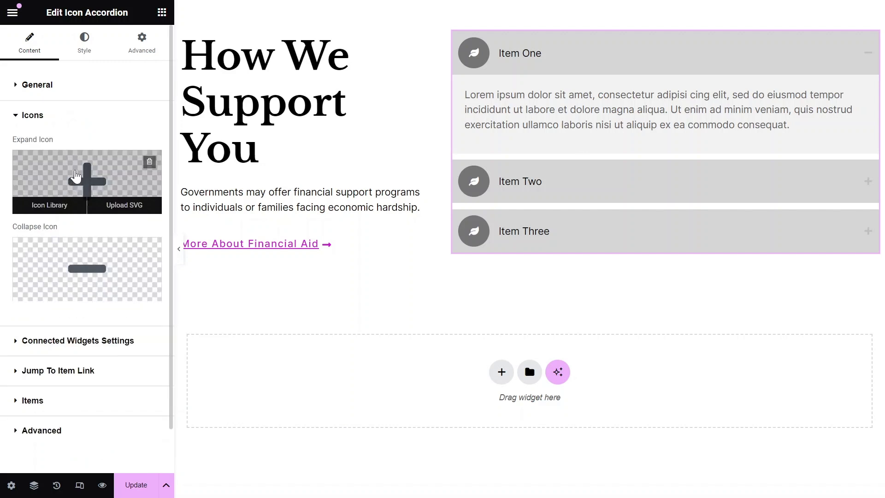
{"action": "left_click", "coordinate": [76, 175]}
{"action": "type", "text": "long"}
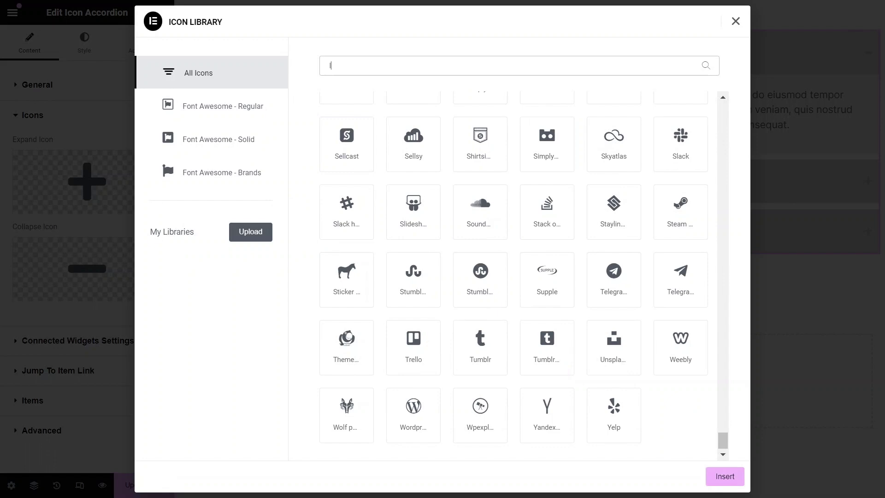
{"action": "left_click", "coordinate": [347, 131]}
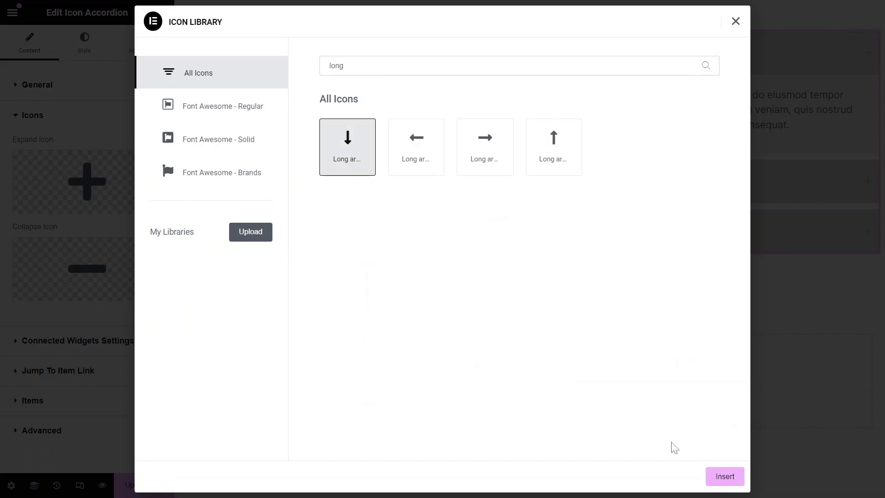
{"action": "left_click", "coordinate": [723, 477]}
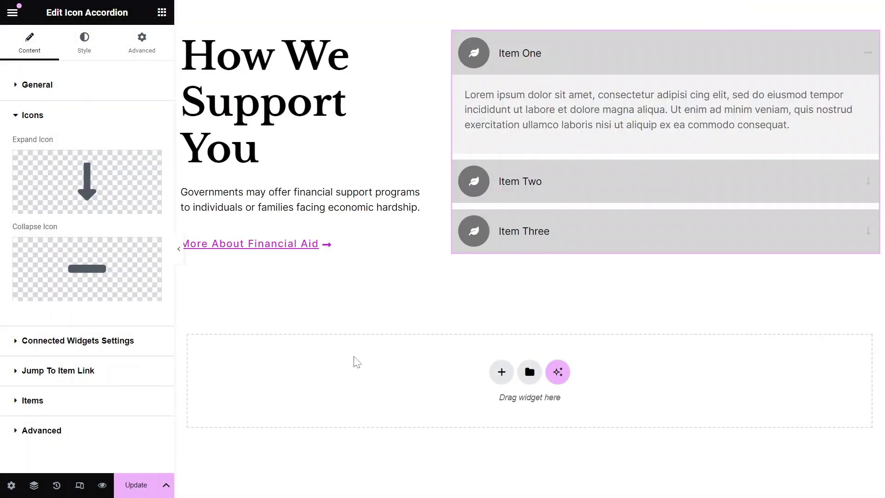
Step: Set the Collapse Icon to Minus from the icon library
{"action": "mouse_move", "coordinate": [63, 276]}
{"action": "left_click", "coordinate": [50, 292]}
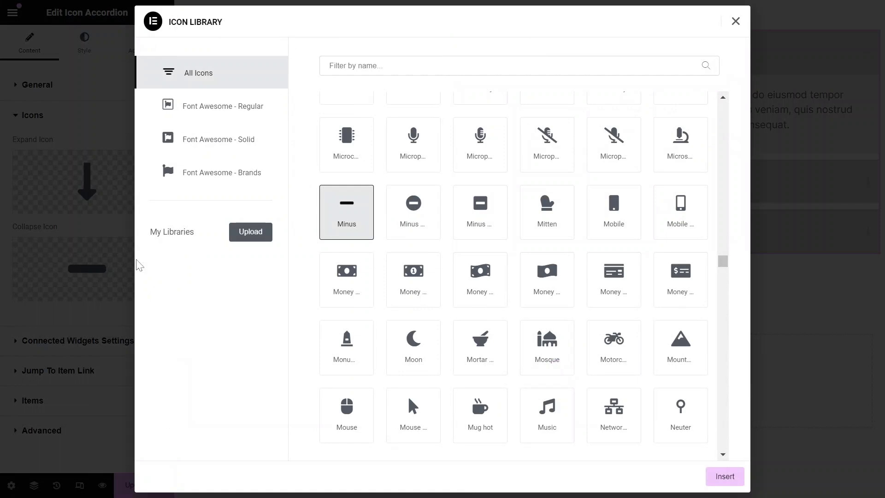
{"action": "left_click", "coordinate": [346, 231]}
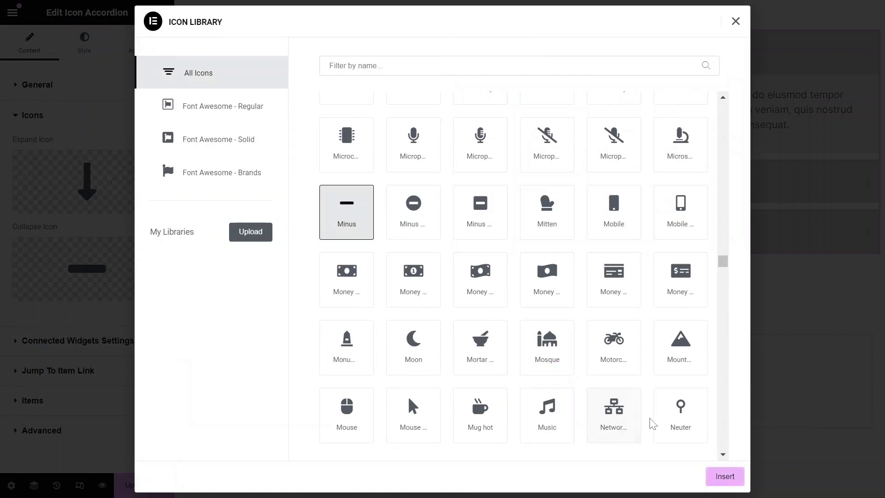
{"action": "left_click", "coordinate": [724, 478]}
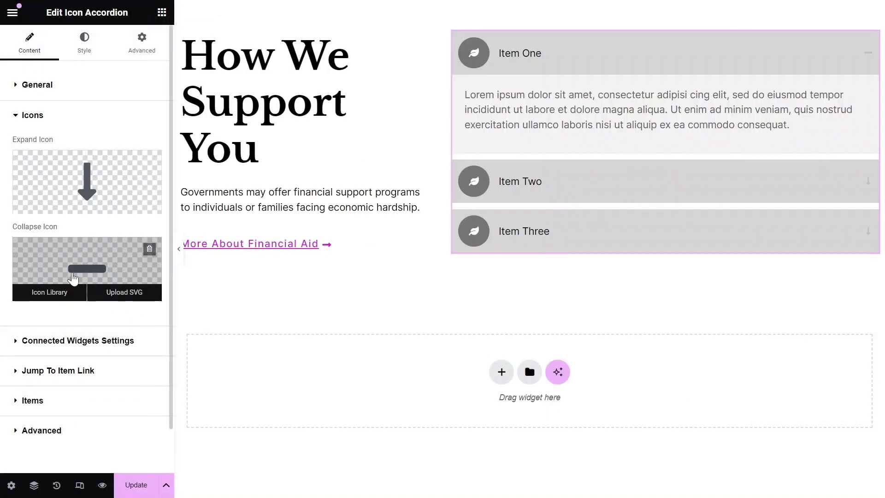
Step: Switch Enable Remote Connection to Yes, leaving Sync off after toggling it
{"action": "left_click", "coordinate": [18, 343]}
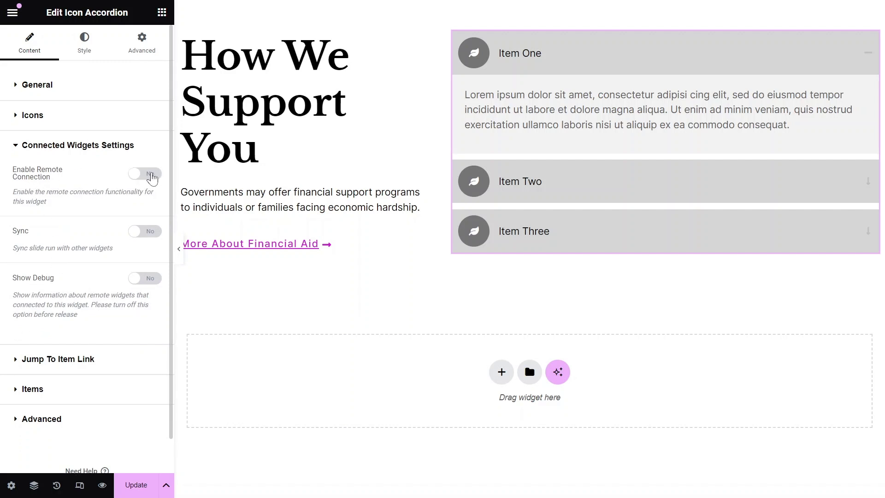
{"action": "left_click", "coordinate": [152, 179]}
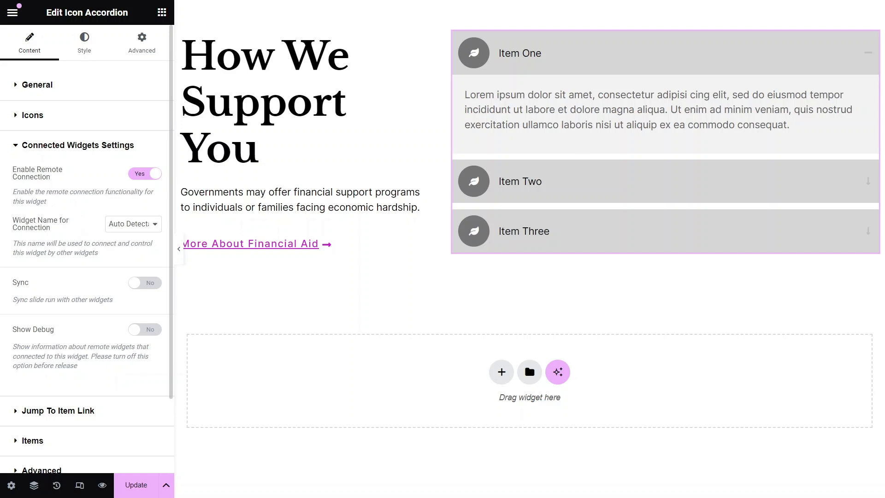
{"action": "scroll", "coordinate": [34, 251], "scroll_direction": "down", "scroll_amount": 1}
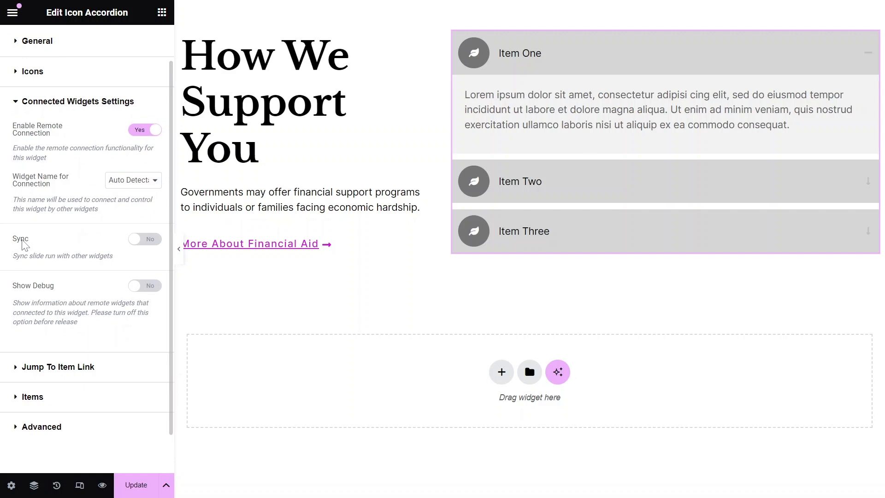
{"action": "left_click", "coordinate": [145, 240]}
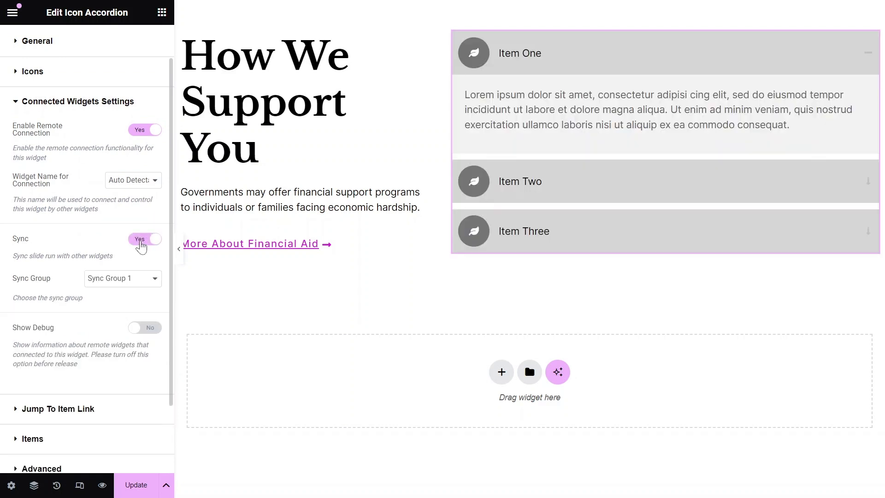
{"action": "left_click", "coordinate": [143, 240]}
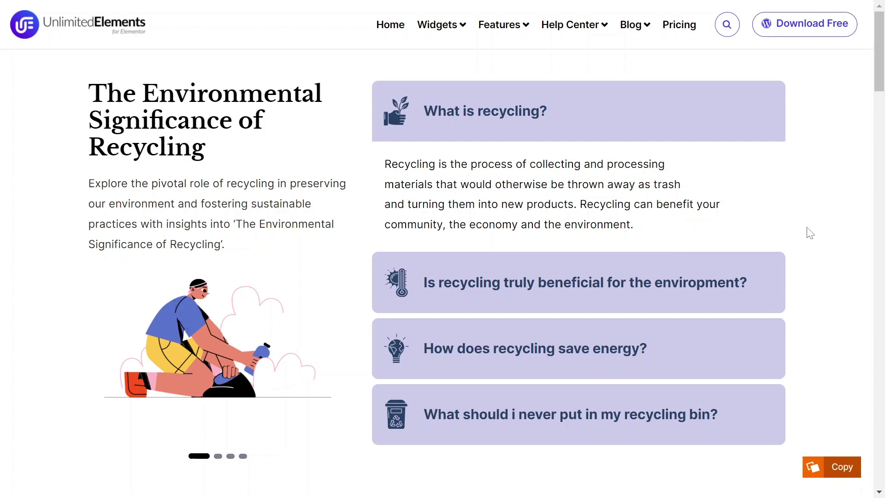
Step: Click through the four recycling demo questions, copy the widget, then open Jump To Item Link settings
{"action": "left_click", "coordinate": [533, 295]}
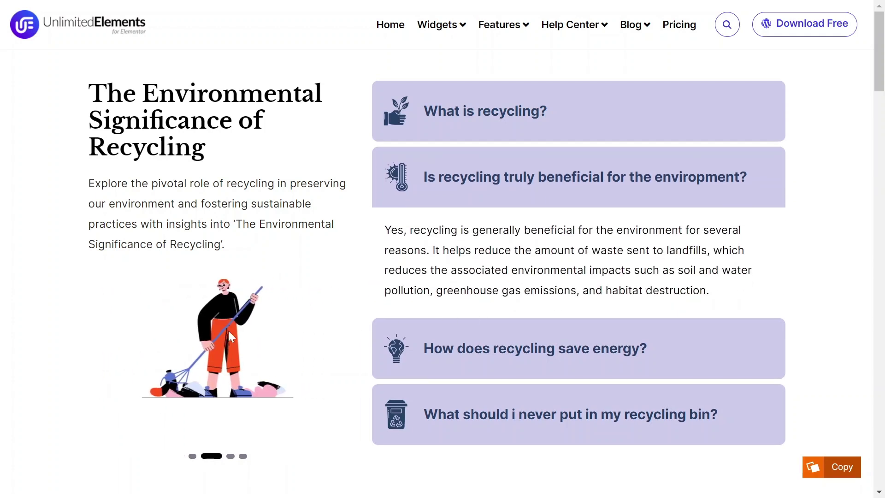
{"action": "left_click", "coordinate": [485, 374]}
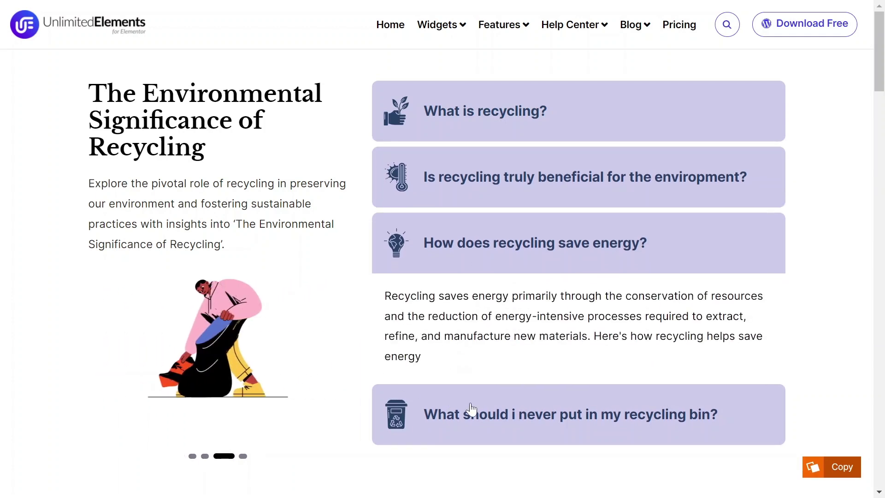
{"action": "left_click", "coordinate": [470, 409]}
{"action": "left_click", "coordinate": [507, 119]}
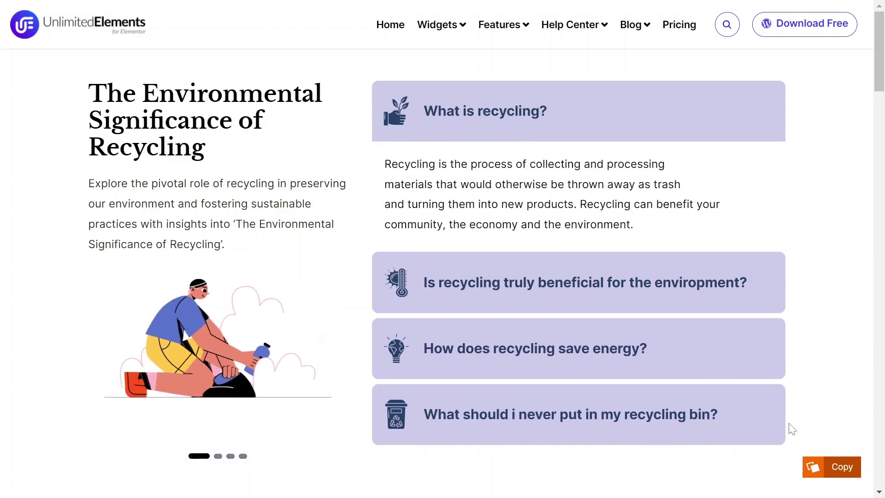
{"action": "left_click", "coordinate": [834, 467]}
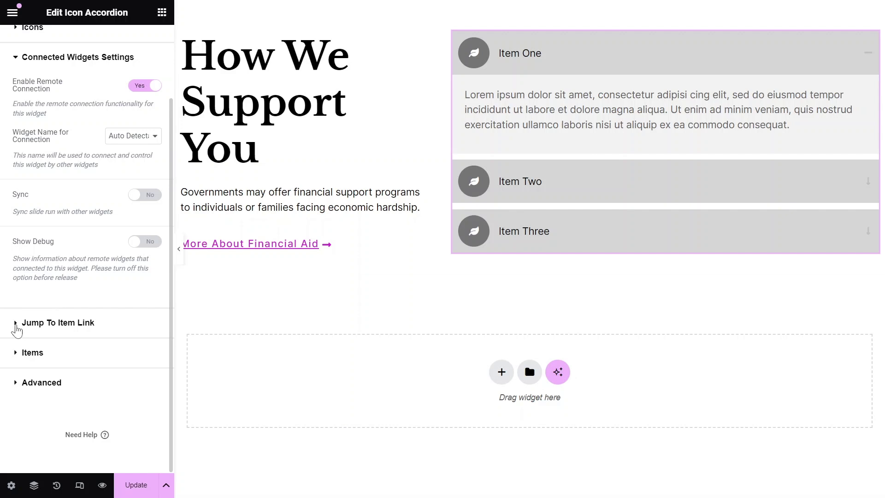
{"action": "left_click", "coordinate": [17, 329]}
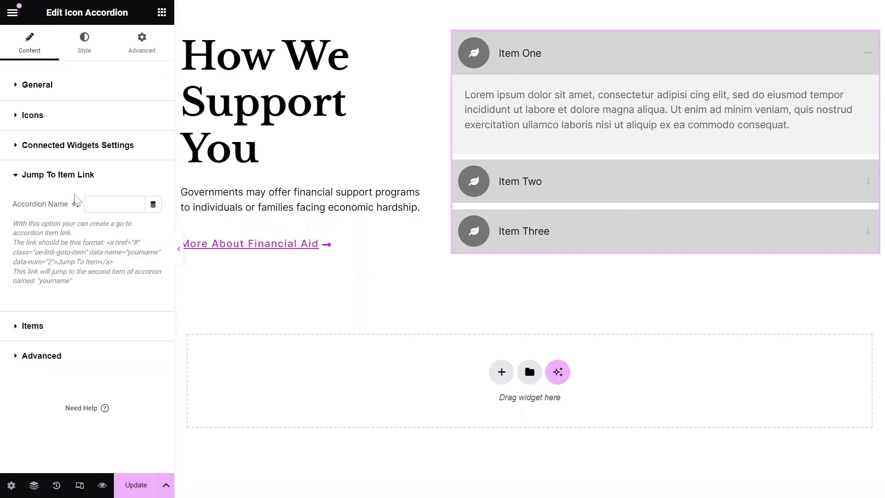
Step: Try adding, reordering, duplicating and deleting accordion items, ending with the original three
{"action": "left_click", "coordinate": [27, 325]}
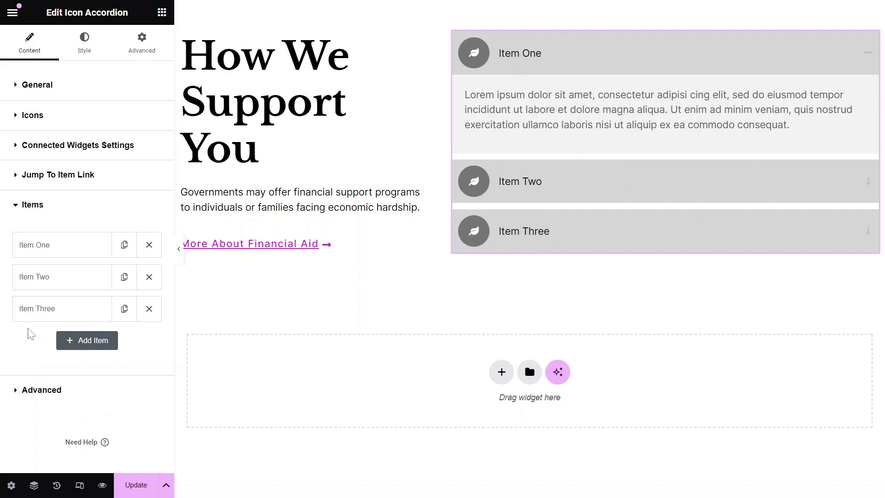
{"action": "left_click", "coordinate": [59, 253]}
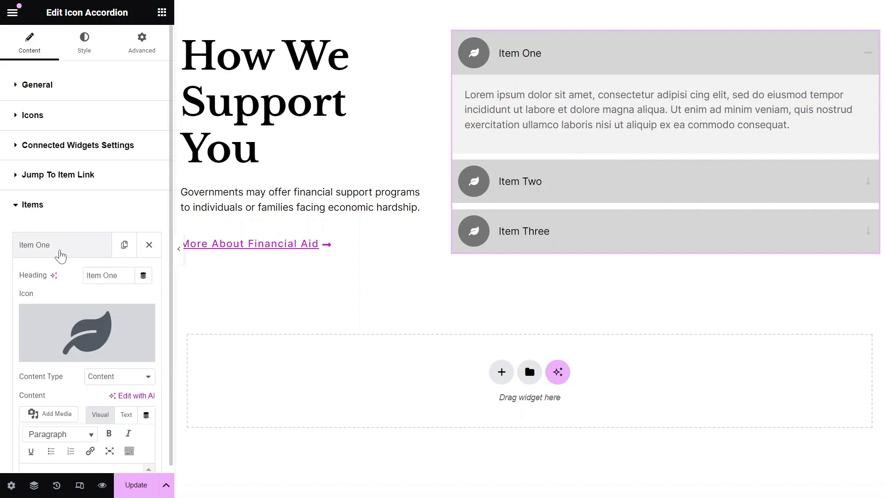
{"action": "left_click", "coordinate": [61, 255]}
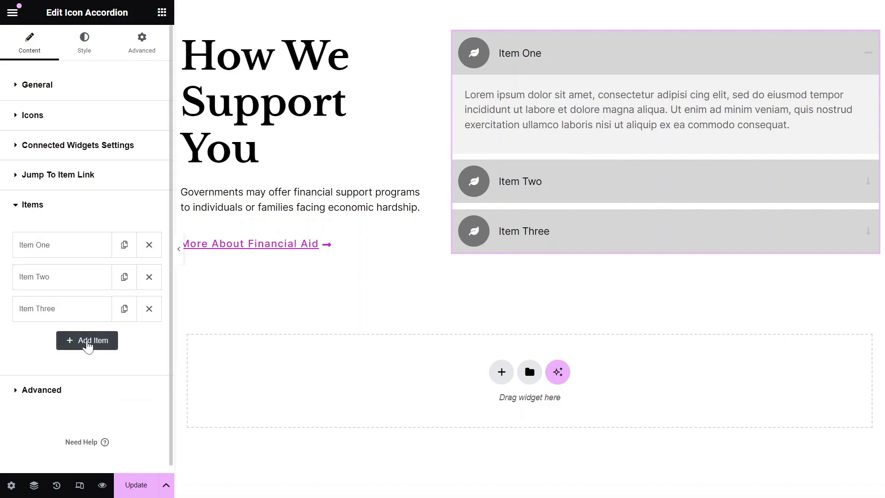
{"action": "left_click", "coordinate": [78, 341]}
{"action": "left_click", "coordinate": [100, 350]}
{"action": "left_click_drag", "start_coordinate": [69, 308], "coordinate": [73, 278]}
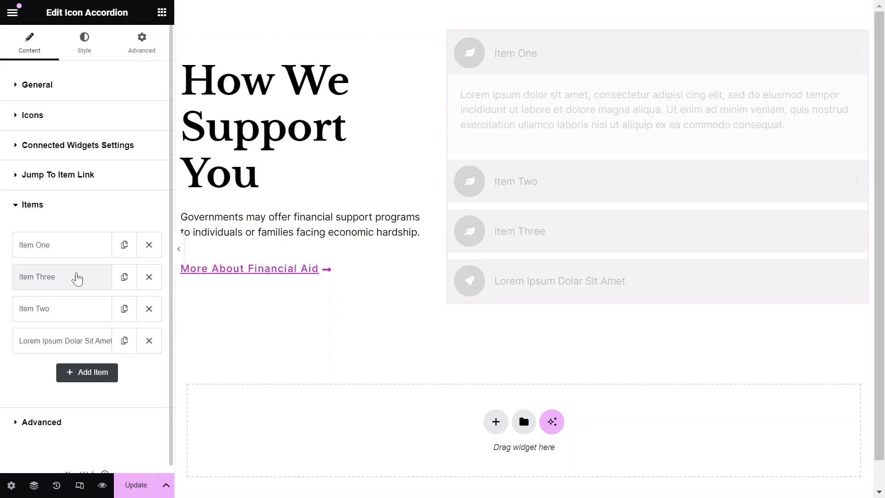
{"action": "left_click", "coordinate": [124, 308]}
{"action": "left_click", "coordinate": [149, 373]}
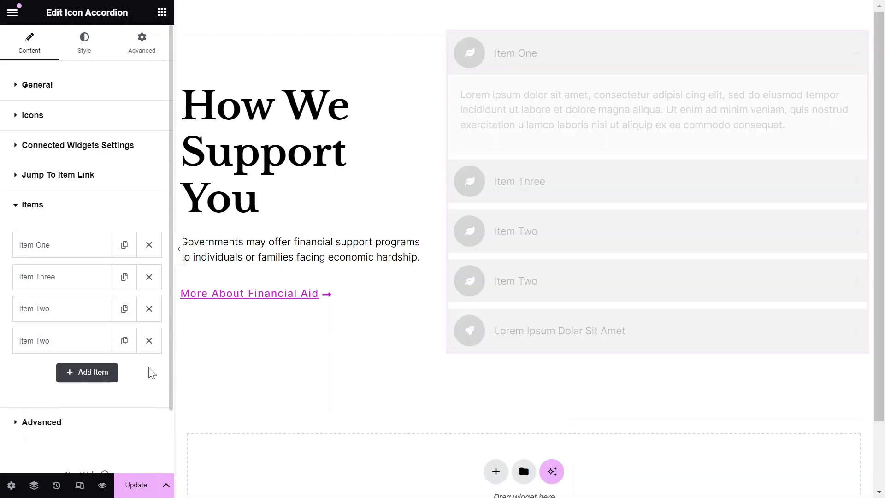
{"action": "left_click", "coordinate": [152, 347]}
Step: Retitle Item One 'Resident Compensation & Teacher Salary' and give it the hand icon
{"action": "left_click", "coordinate": [60, 244]}
{"action": "double_click", "coordinate": [93, 275]}
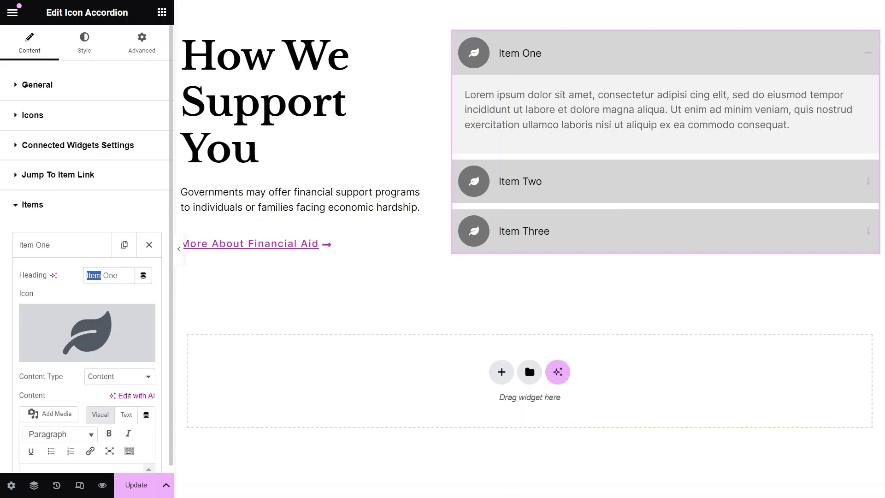
{"action": "key", "text": "ctrl+v"}
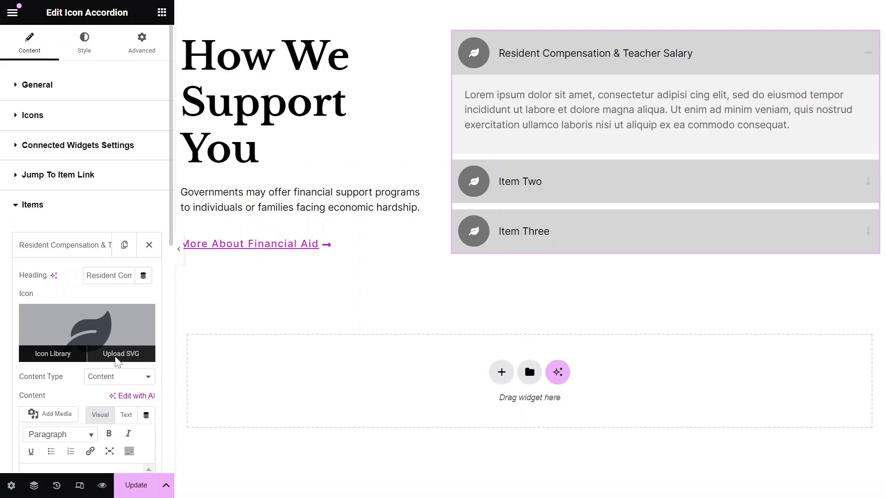
{"action": "left_click", "coordinate": [119, 359]}
{"action": "left_click", "coordinate": [339, 159]}
{"action": "left_click", "coordinate": [811, 461]}
Step: Keep Content as the content type and paste the compensation description into Item One
{"action": "scroll", "coordinate": [44, 341], "scroll_direction": "down", "scroll_amount": 3}
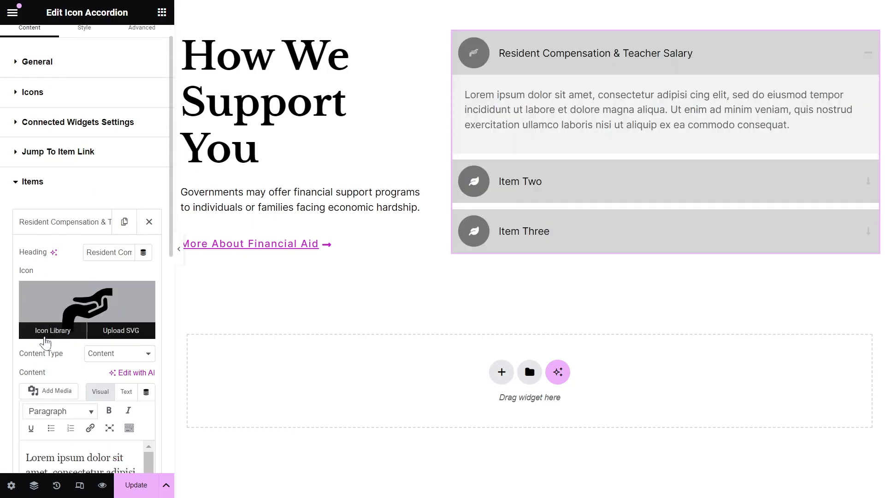
{"action": "left_click", "coordinate": [109, 300]}
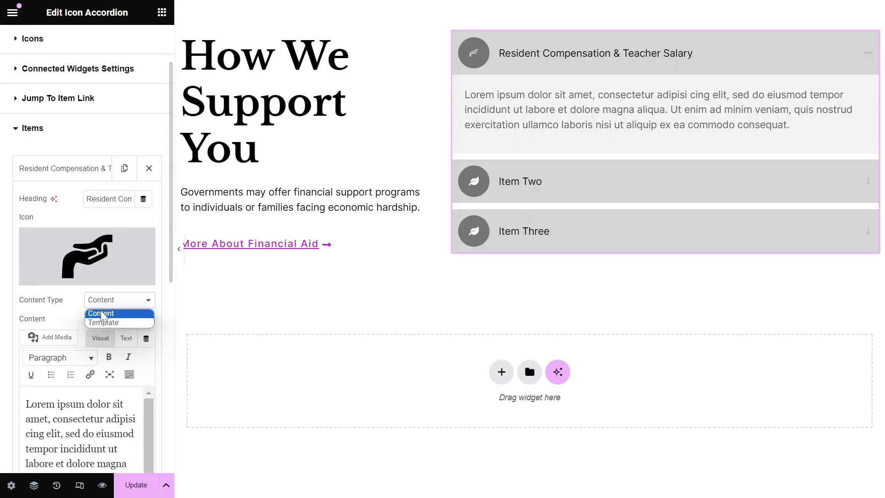
{"action": "left_click", "coordinate": [102, 314]}
{"action": "scroll", "coordinate": [73, 308], "scroll_direction": "down", "scroll_amount": 2}
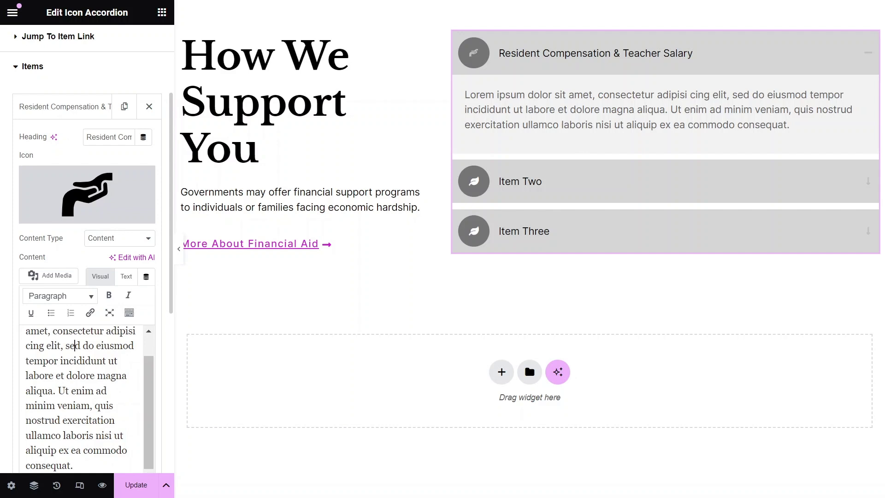
{"action": "key", "text": "ctrl+a"}
{"action": "key", "text": "ctrl+v"}
{"action": "scroll", "coordinate": [149, 312], "scroll_direction": "down", "scroll_amount": 4}
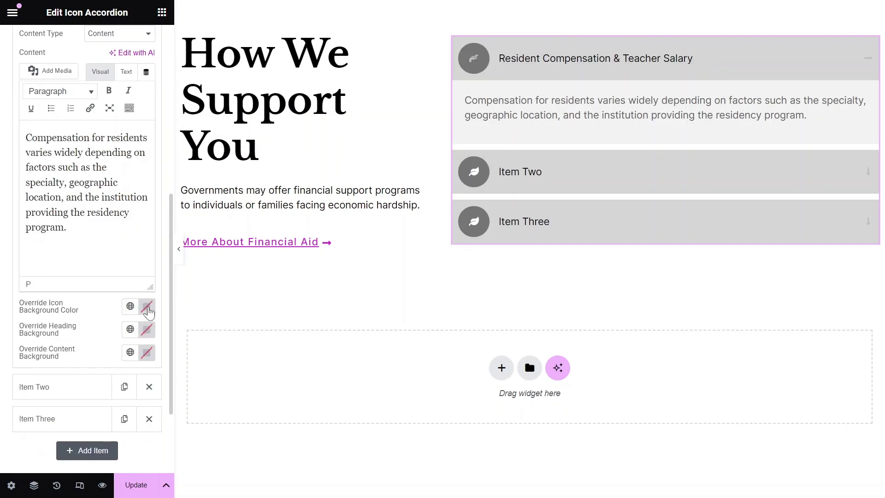
Step: Give Item One a #952525 icon background, white heading background and #D7D7D7 content background
{"action": "left_click", "coordinate": [147, 306]}
{"action": "left_click", "coordinate": [183, 185]}
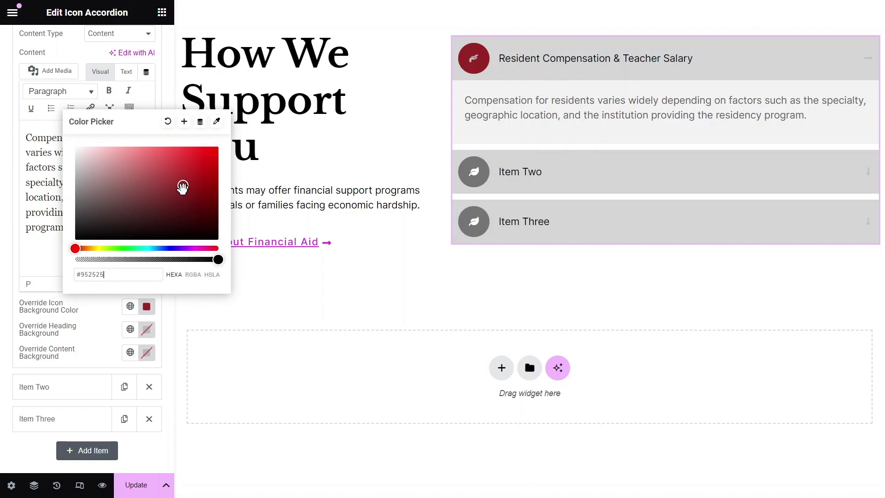
{"action": "left_click", "coordinate": [147, 329]}
{"action": "mouse_move", "coordinate": [145, 261]}
{"action": "left_mouse_down"}
{"action": "mouse_move", "coordinate": [69, 164]}
{"action": "mouse_move", "coordinate": [152, 263]}
{"action": "mouse_move", "coordinate": [75, 207]}
{"action": "mouse_move", "coordinate": [76, 174]}
{"action": "left_mouse_up"}
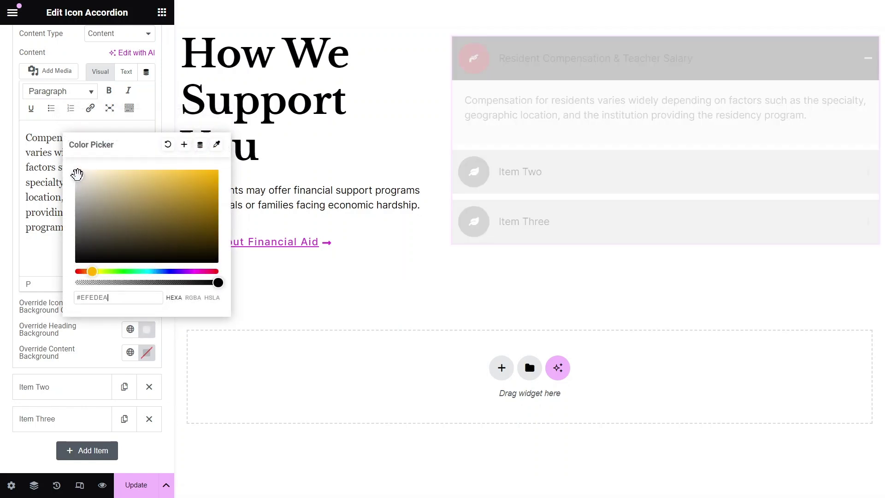
{"action": "left_click", "coordinate": [147, 353]}
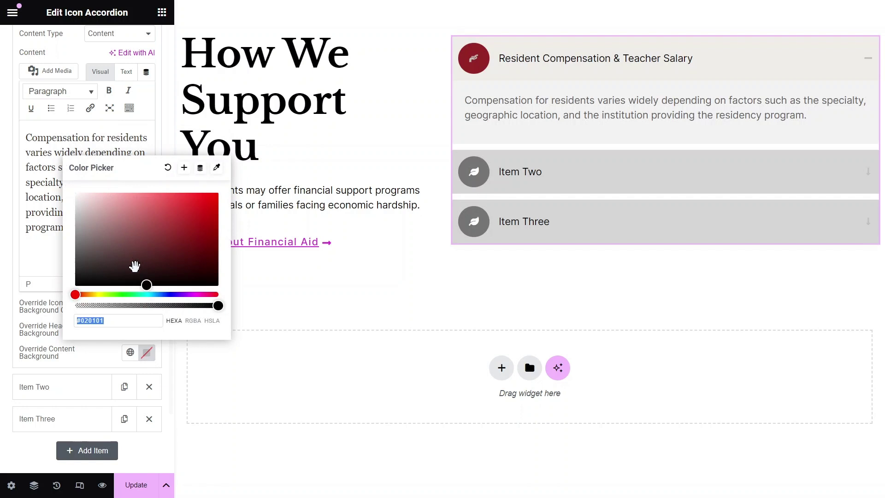
{"action": "mouse_move", "coordinate": [135, 266]}
{"action": "left_mouse_down"}
{"action": "mouse_move", "coordinate": [143, 214]}
{"action": "mouse_move", "coordinate": [92, 219]}
{"action": "mouse_move", "coordinate": [71, 200]}
{"action": "mouse_move", "coordinate": [74, 206]}
{"action": "left_mouse_up"}
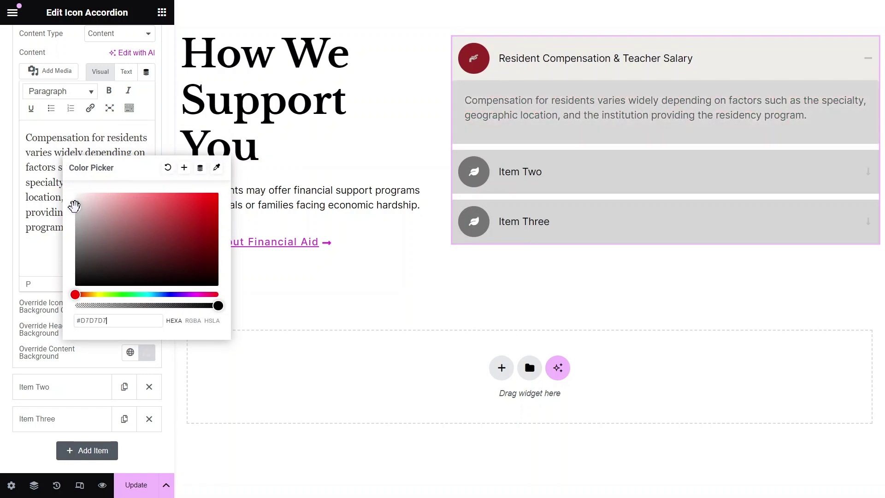
{"action": "left_click", "coordinate": [148, 358]}
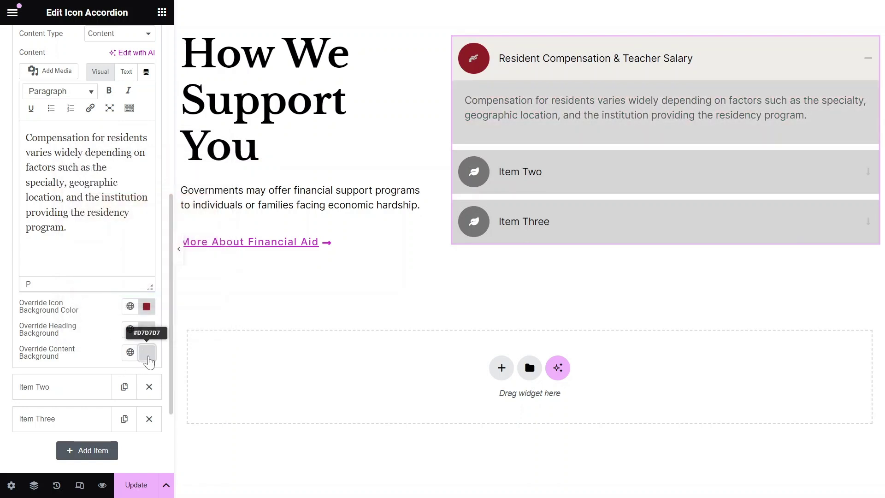
Step: Clear Item One's content, heading and icon background colour overrides
{"action": "left_click", "coordinate": [149, 362]}
{"action": "left_click", "coordinate": [170, 171]}
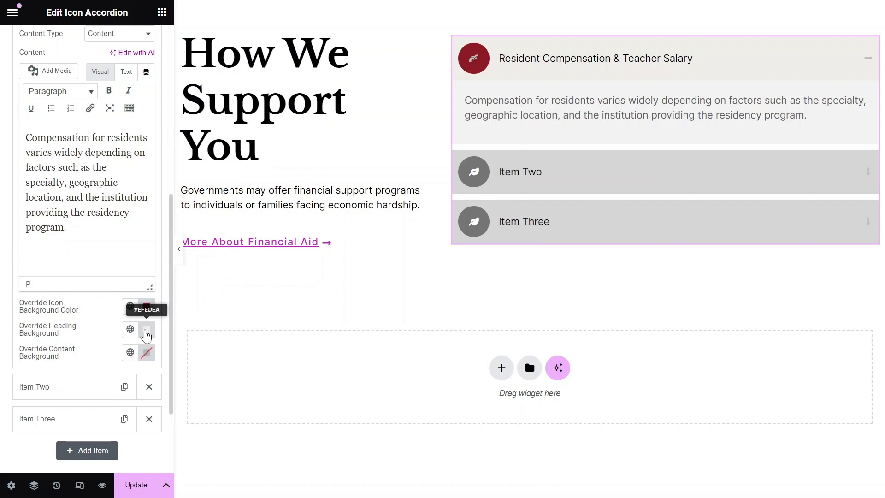
{"action": "left_click", "coordinate": [147, 336]}
{"action": "left_click", "coordinate": [170, 145]}
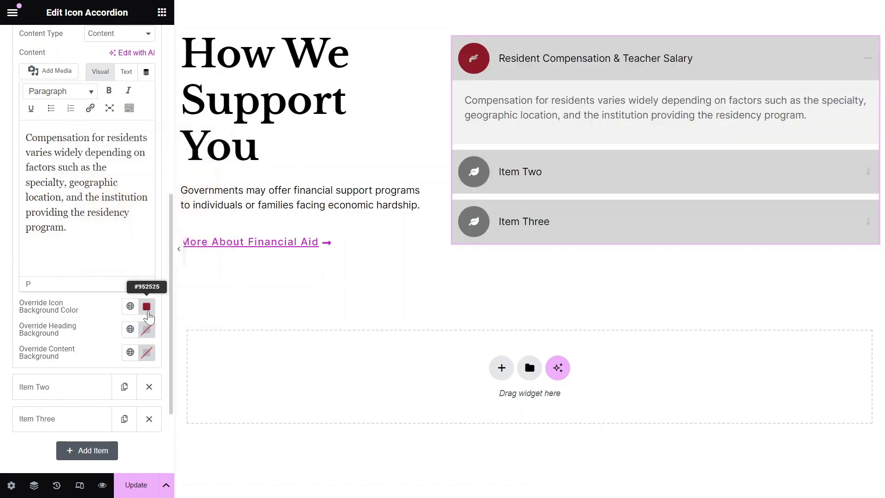
{"action": "left_click", "coordinate": [147, 307]}
{"action": "left_click", "coordinate": [168, 121]}
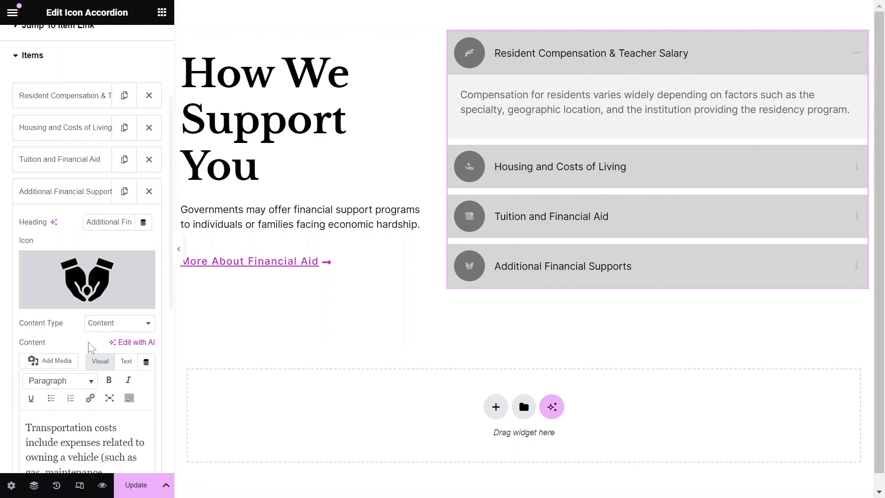
Step: Raise Item Spacing to 13 and set the heading background to #F7EEF7
{"action": "scroll", "coordinate": [35, 221], "scroll_direction": "up", "scroll_amount": 3}
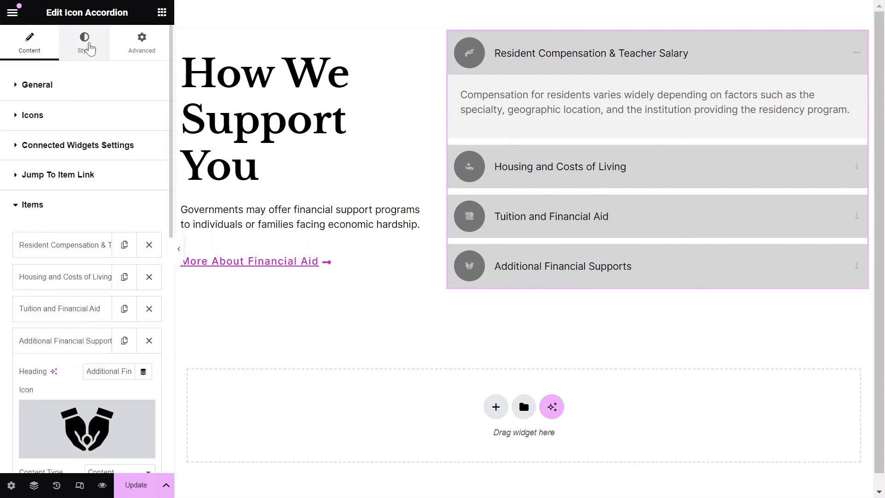
{"action": "left_click", "coordinate": [89, 48]}
{"action": "key", "text": "Up"}
{"action": "key", "text": "Up"}
{"action": "key", "text": "Up"}
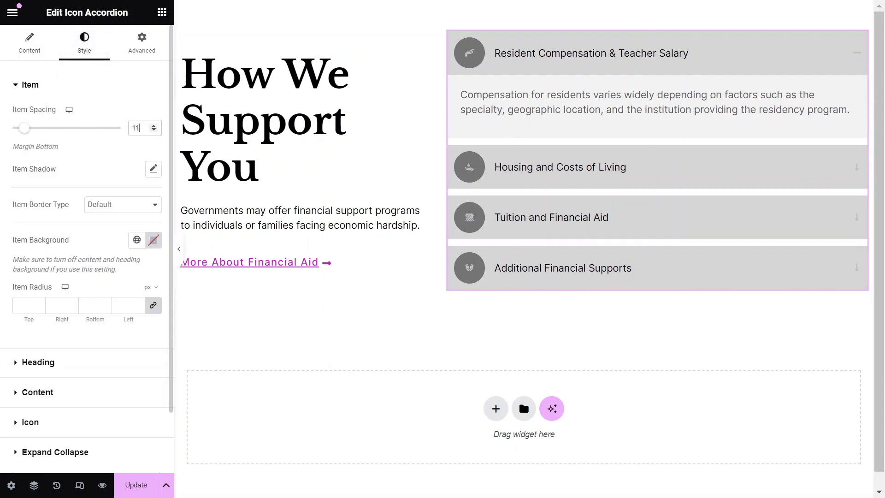
{"action": "scroll", "coordinate": [85, 186], "scroll_direction": "down", "scroll_amount": 2}
{"action": "left_click", "coordinate": [88, 282]}
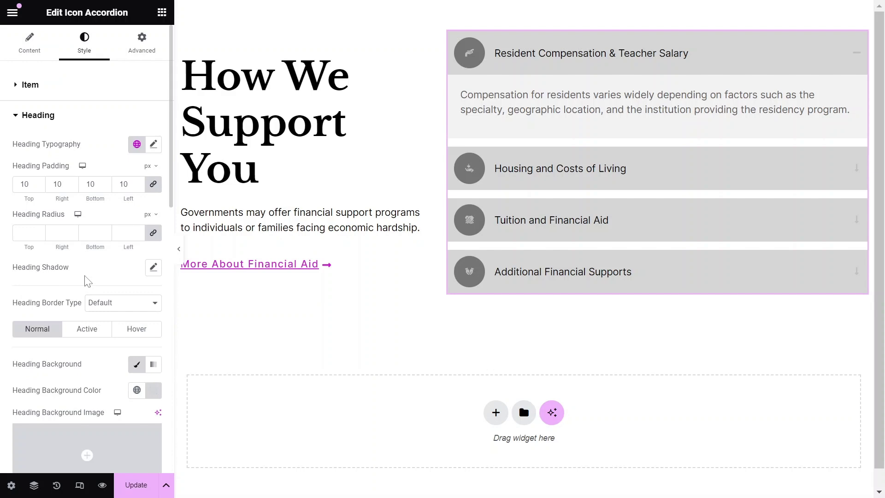
{"action": "left_click", "coordinate": [153, 390]}
{"action": "key", "text": "ctrl+v"}
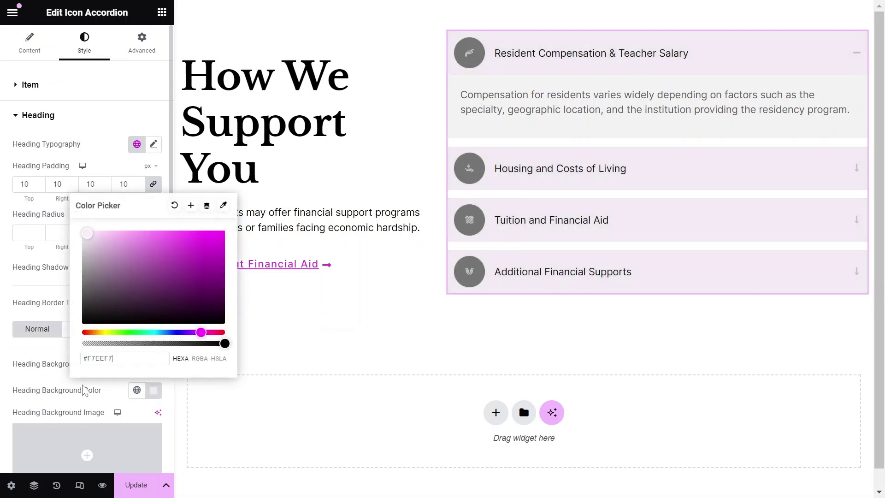
{"action": "left_click", "coordinate": [153, 391]}
Step: Set heading font size to 18 and colour the expand/collapse icons #E136E1
{"action": "left_click", "coordinate": [154, 144]}
{"action": "left_click", "coordinate": [132, 241]}
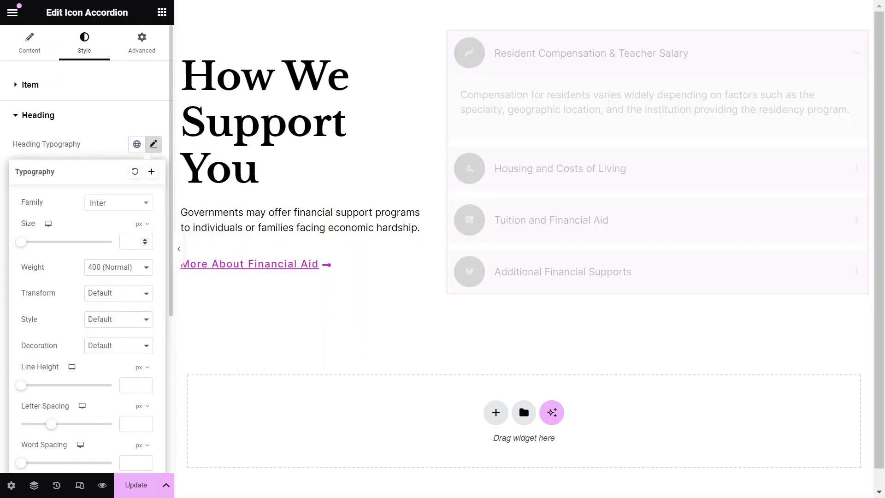
{"action": "type", "text": "18"}
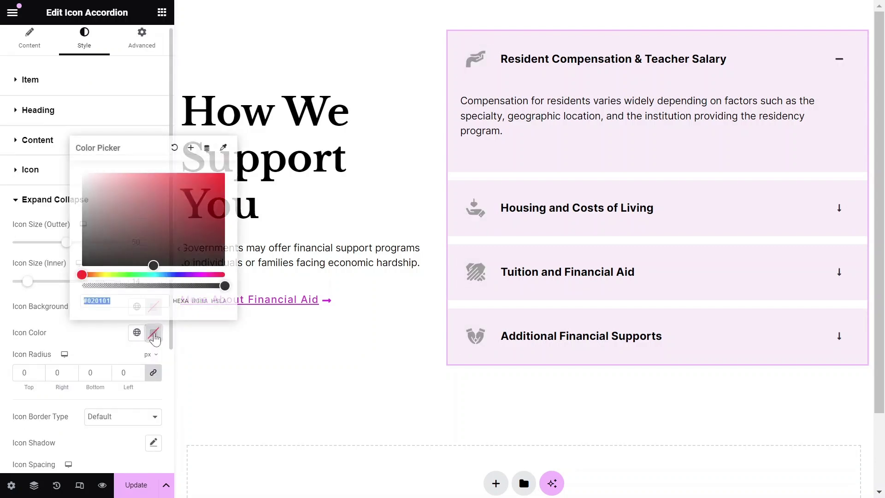
{"action": "type", "text": "#E136E1"}
{"action": "left_click", "coordinate": [154, 336]}
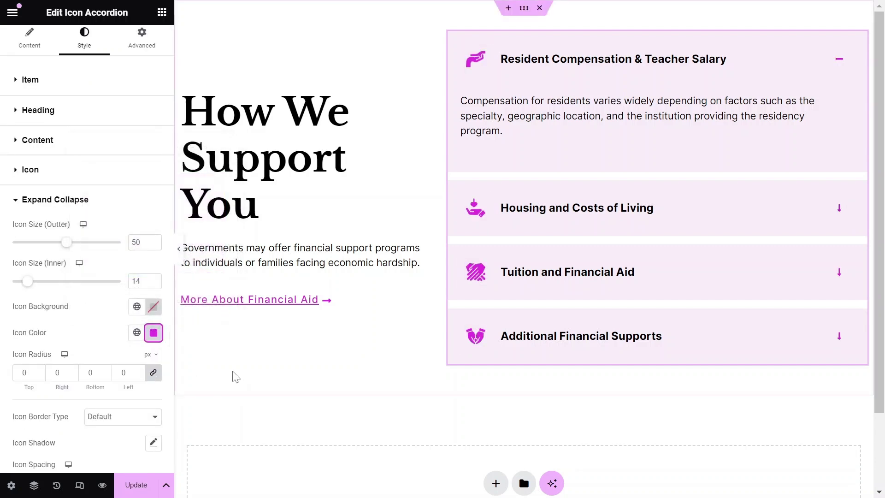
Step: Search 'remo' in the widgets panel; place Remote Counter above the heading and Remote Arrows below the Financial Aid link
{"action": "left_click", "coordinate": [162, 12]}
{"action": "type", "text": "remote"}
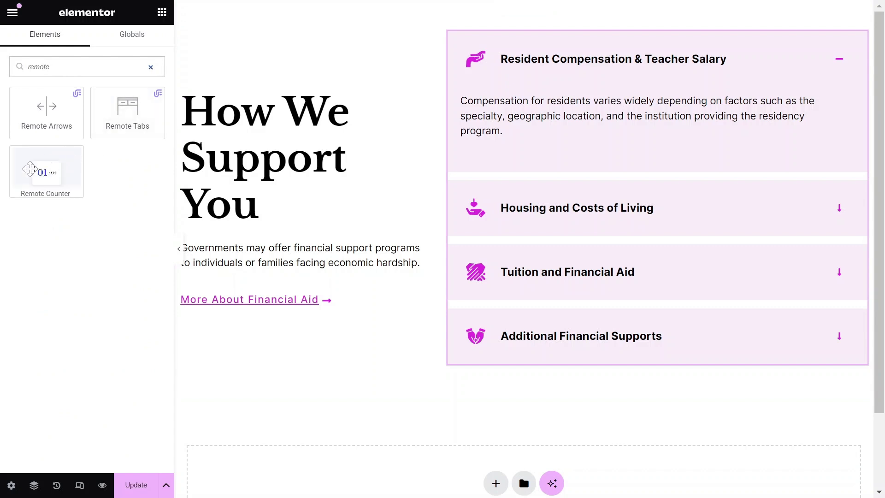
{"action": "left_click_drag", "start_coordinate": [30, 169], "coordinate": [253, 101]}
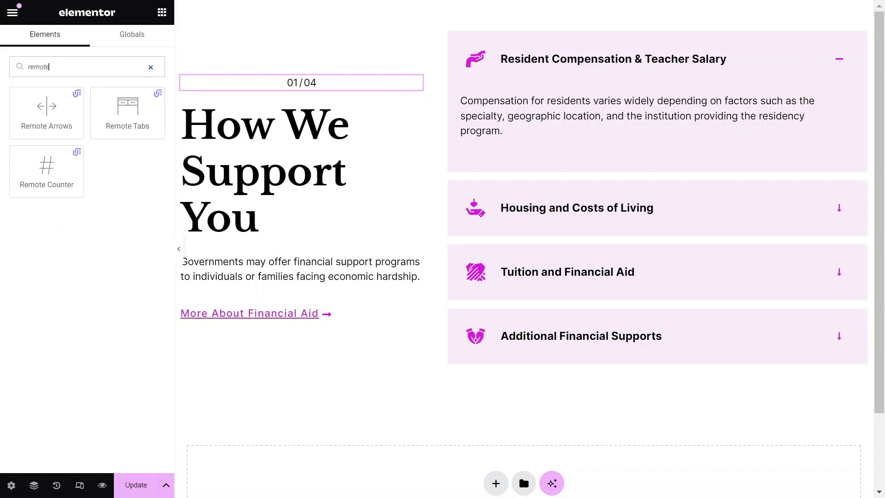
{"action": "left_click_drag", "start_coordinate": [32, 108], "coordinate": [249, 320]}
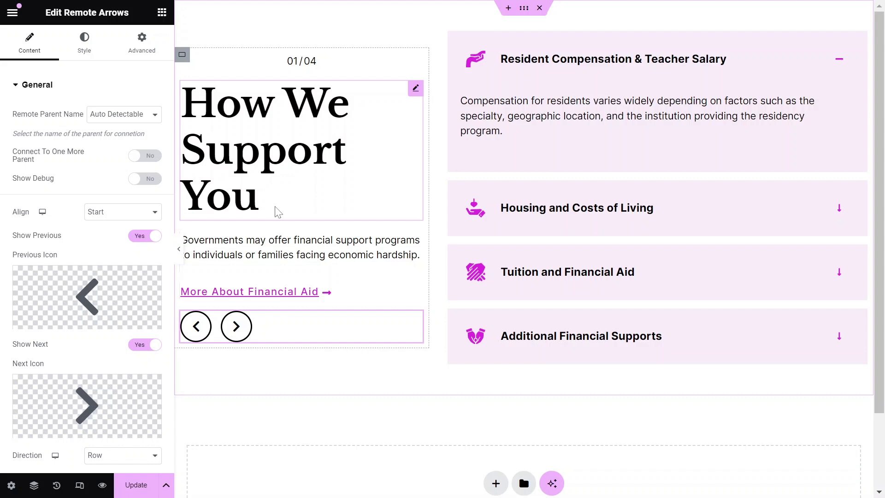
Step: Test the remote arrows by advancing through all four accordion items and back to the first
{"action": "left_click", "coordinate": [240, 328]}
{"action": "left_click", "coordinate": [239, 328]}
{"action": "left_click", "coordinate": [240, 328]}
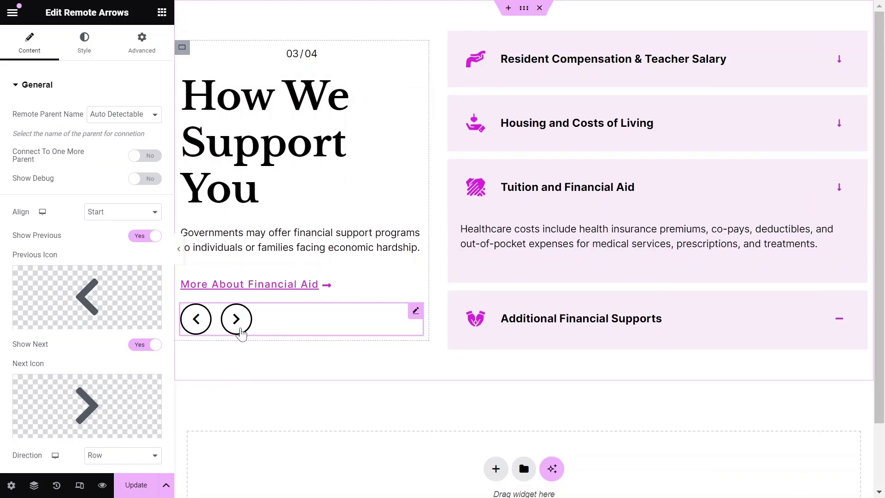
{"action": "left_click", "coordinate": [240, 328]}
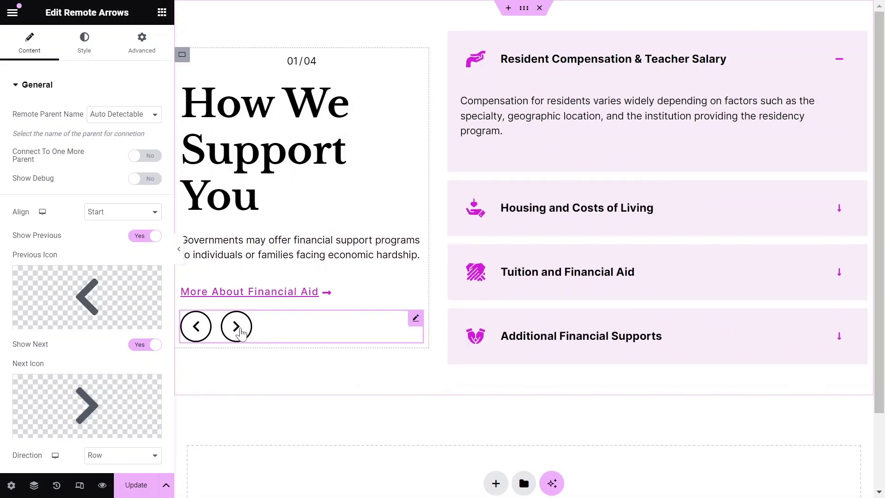
Step: Set the Remote Counter's Justify Content to Start
{"action": "left_click", "coordinate": [336, 68]}
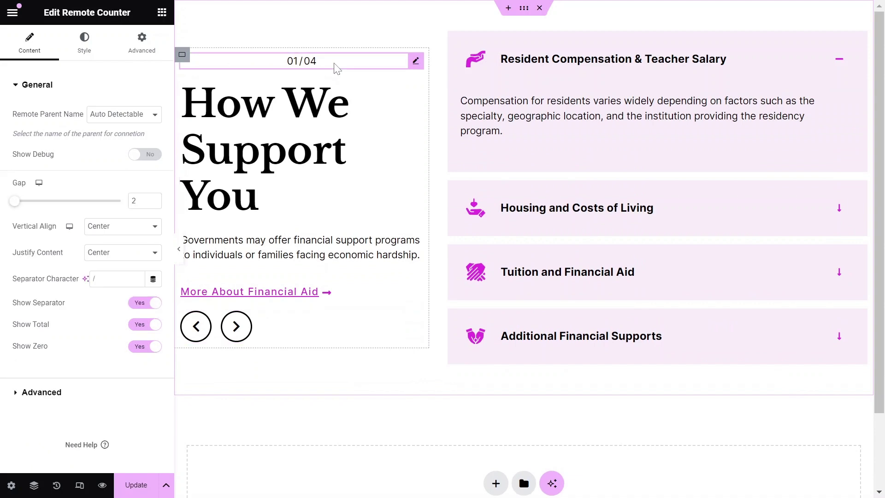
{"action": "left_click", "coordinate": [109, 258]}
{"action": "left_click", "coordinate": [94, 276]}
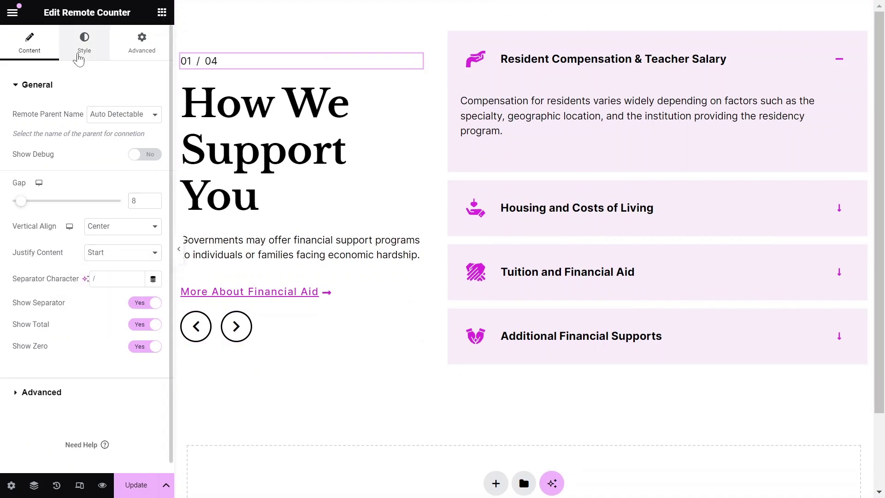
Step: Give the counter's current number a Libre Baskerville font in its typography style settings
{"action": "left_click", "coordinate": [83, 48]}
{"action": "left_click", "coordinate": [154, 167]}
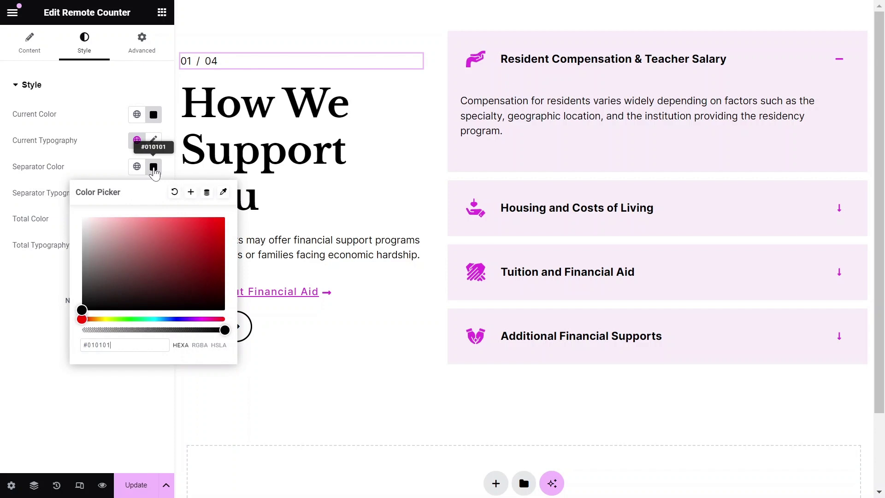
{"action": "left_click", "coordinate": [153, 166]}
{"action": "left_click", "coordinate": [153, 140]}
{"action": "left_click", "coordinate": [119, 199]}
{"action": "type", "text": "Iibre bas"}
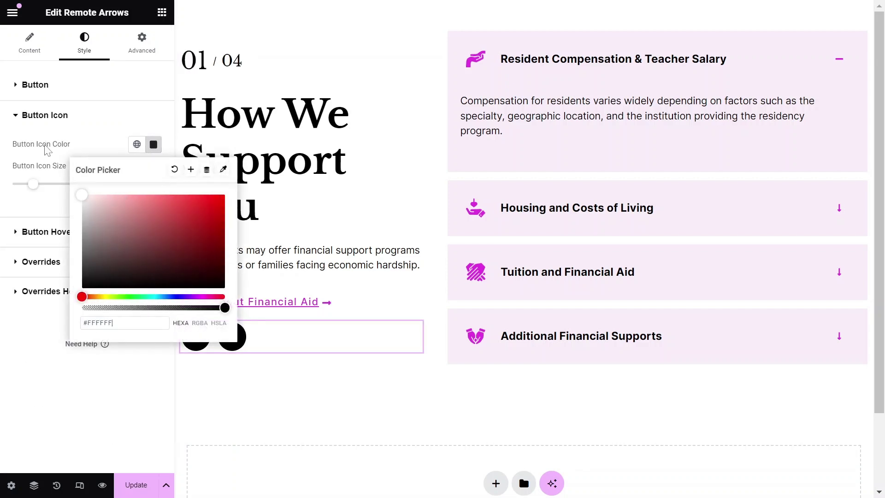
{"action": "left_click", "coordinate": [177, 249]}
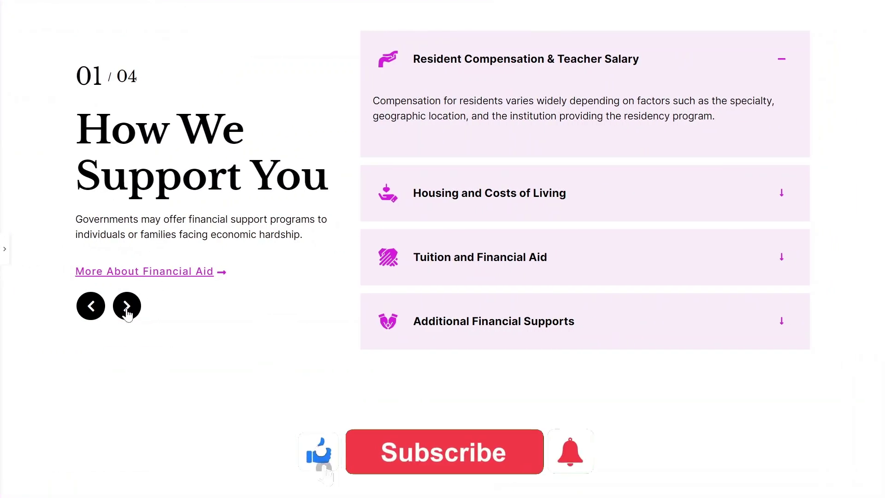
Step: In preview, cycle the accordion with the next arrow until the counter wraps to 01/04 on Resident Compensation
{"action": "left_click", "coordinate": [127, 311]}
{"action": "left_click", "coordinate": [127, 311]}
{"action": "left_click", "coordinate": [126, 311]}
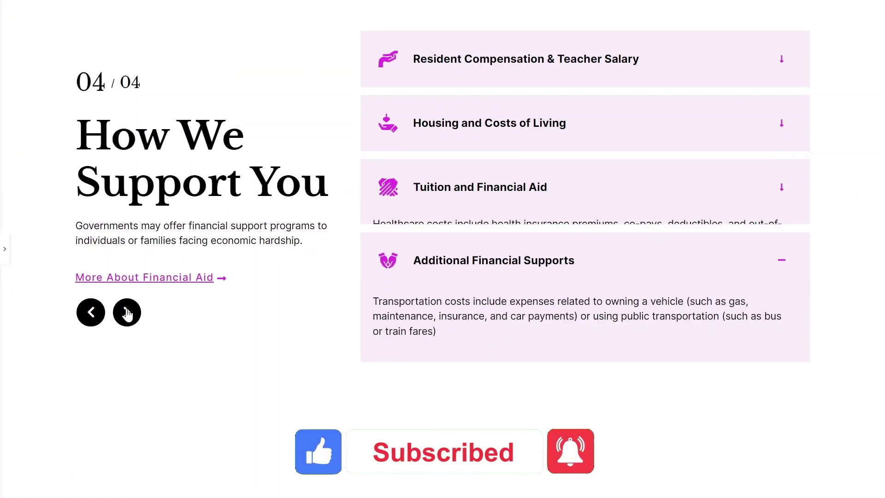
{"action": "left_click", "coordinate": [127, 313]}
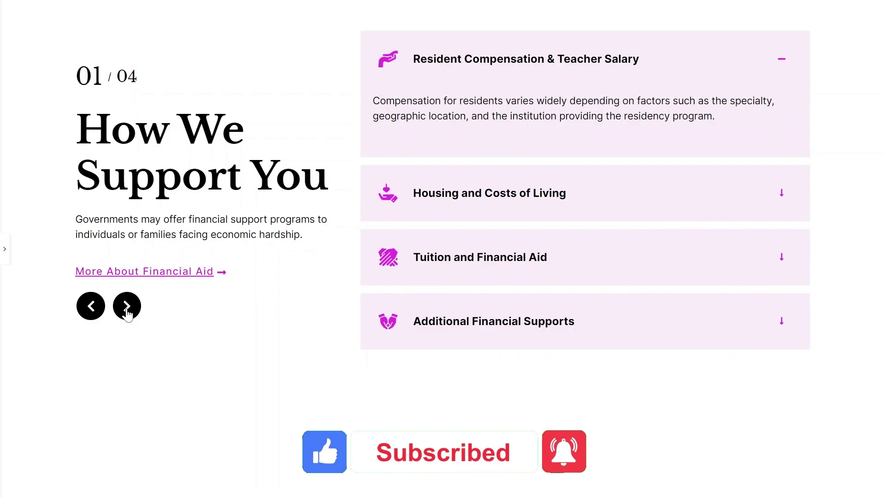